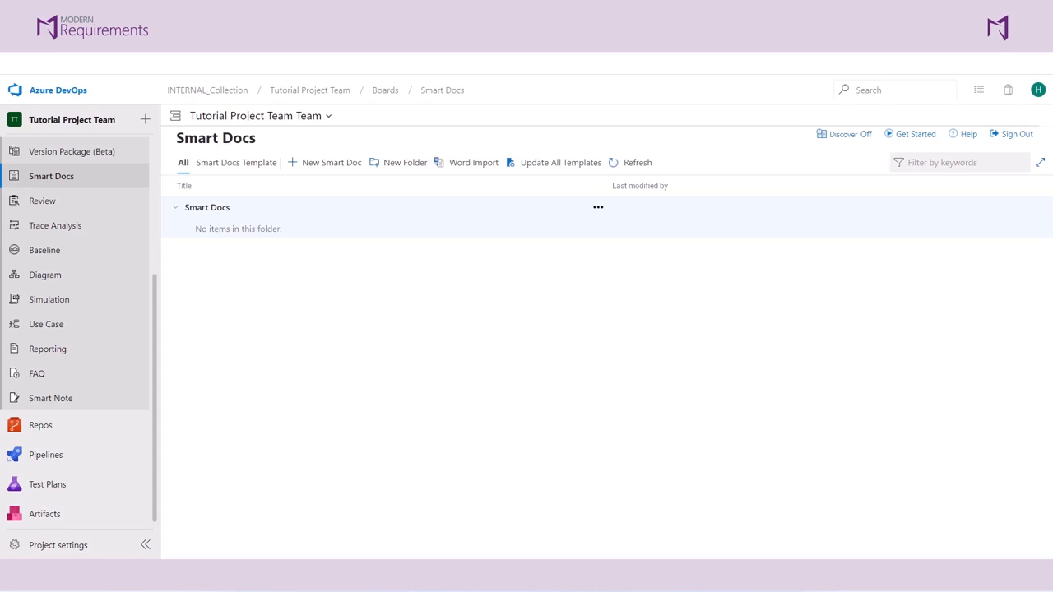
# Open the Smart Docs template list, examine the design of the basic Agile template and return to the list.
pyautogui.click(232, 171)
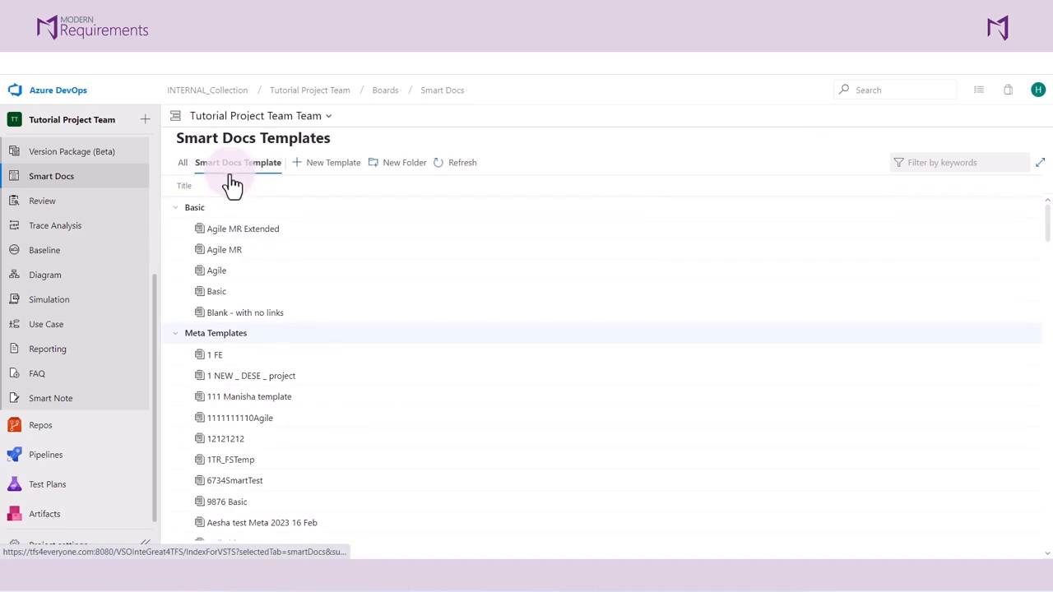
pyautogui.click(213, 274)
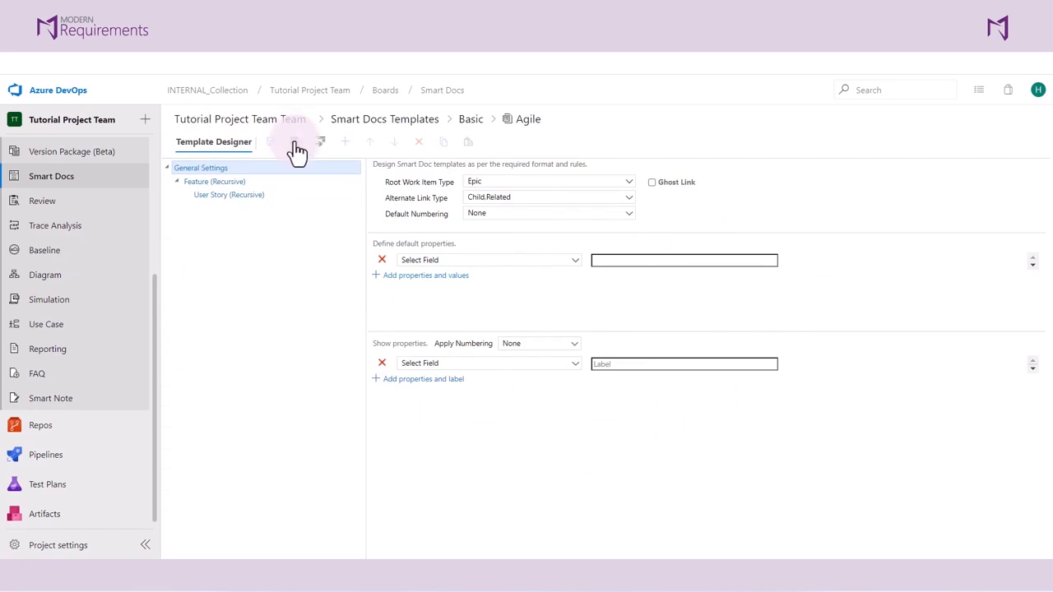
pyautogui.click(420, 123)
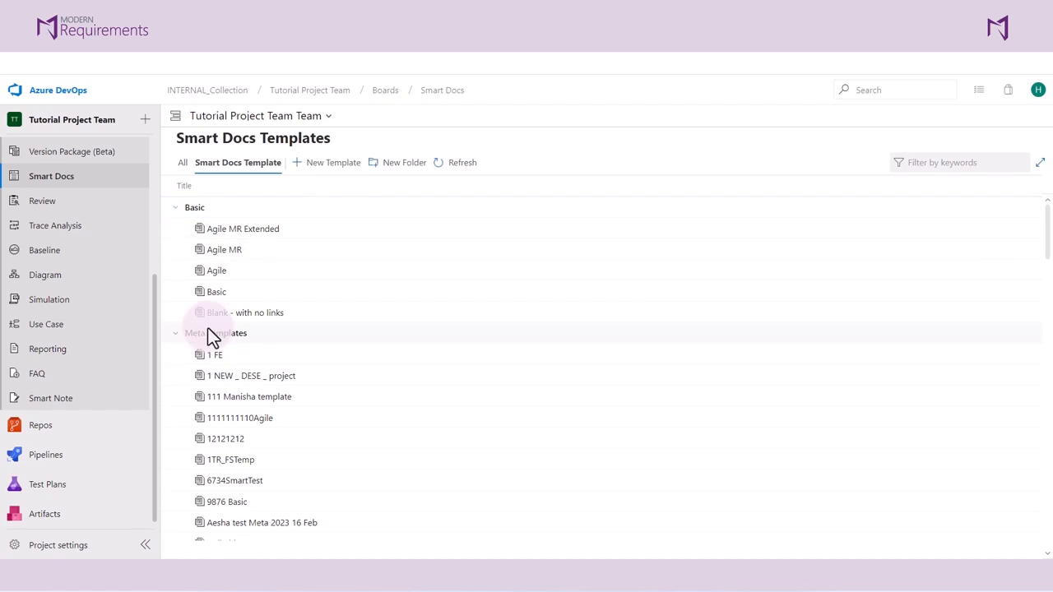
# Create a new Smart Docs template named "First BRD Template" under Meta Templates.
pyautogui.click(327, 175)
pyautogui.click(518, 329)
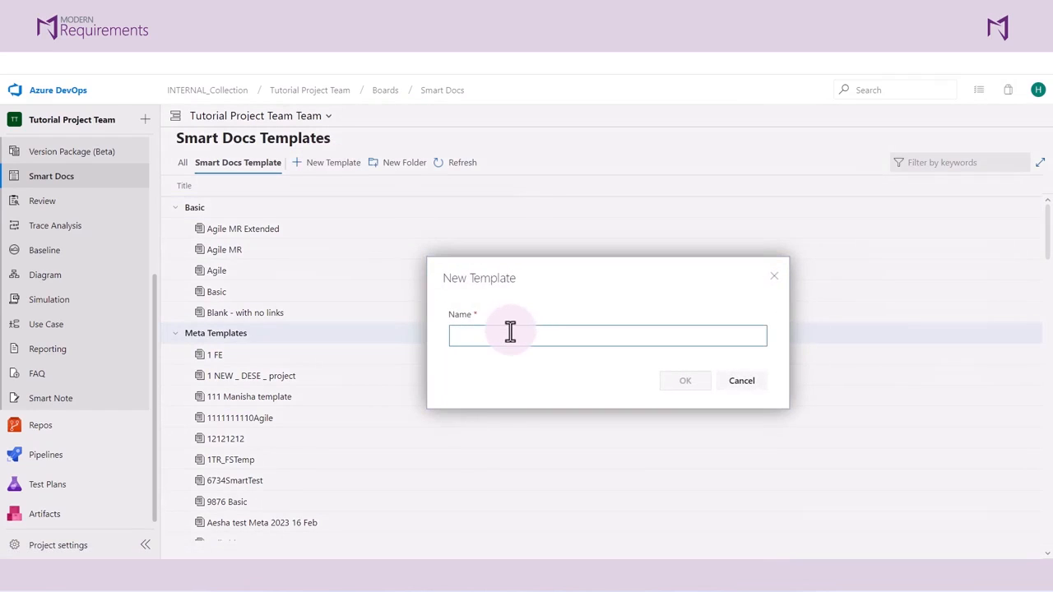
pyautogui.write('Fie')
pyautogui.write('rst BDR')
pyautogui.press('BackSpace')
pyautogui.press('BackSpace')
pyautogui.write('RD Template')
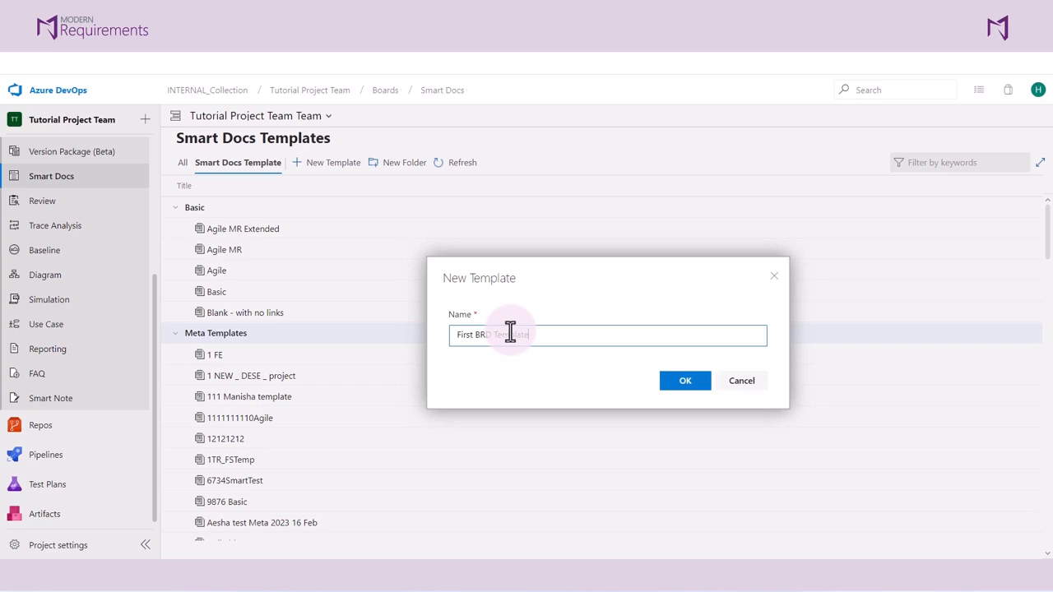
pyautogui.click(703, 381)
pyautogui.click(693, 382)
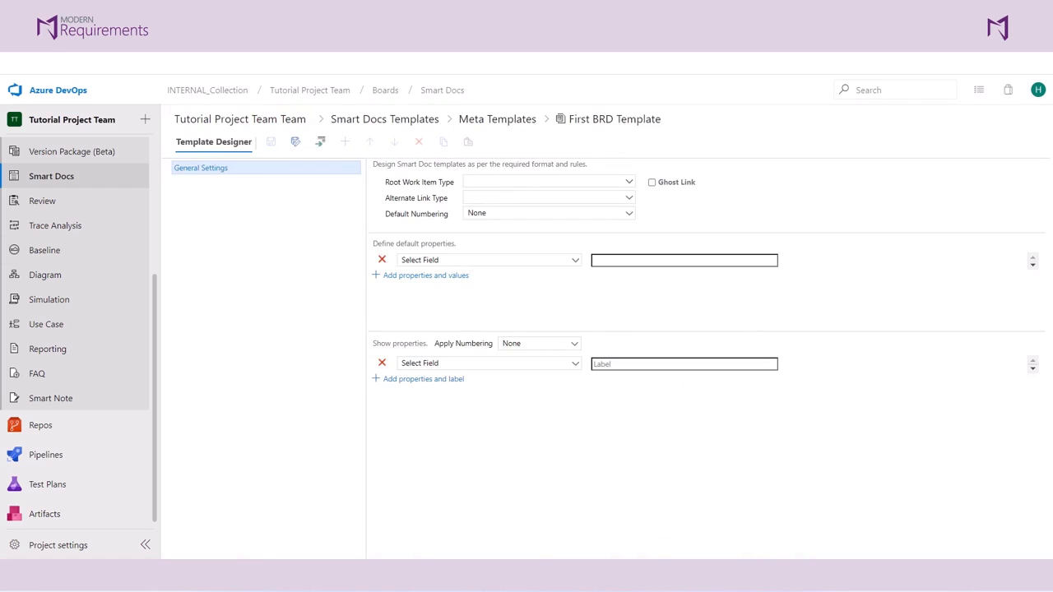
# Set the template's root work item type to Document and its alternate link types to Child and Related.
pyautogui.click(482, 190)
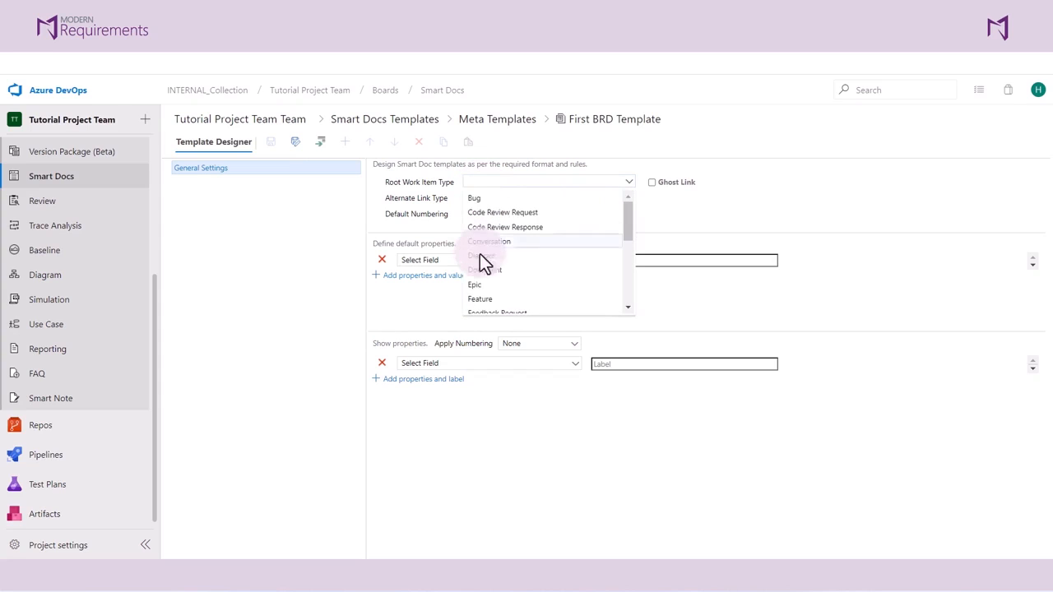
pyautogui.click(480, 270)
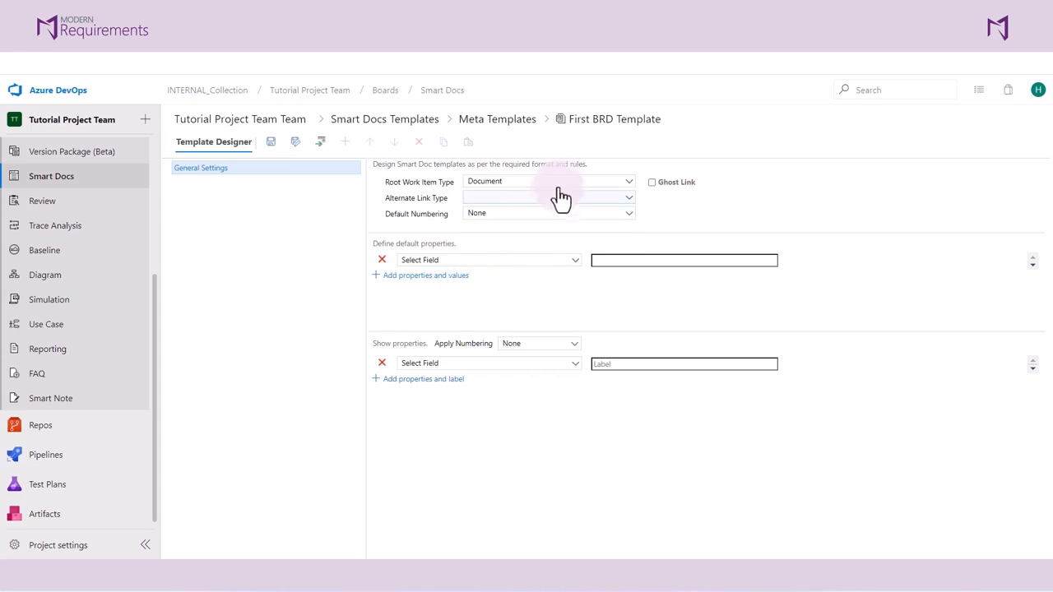
pyautogui.click(517, 200)
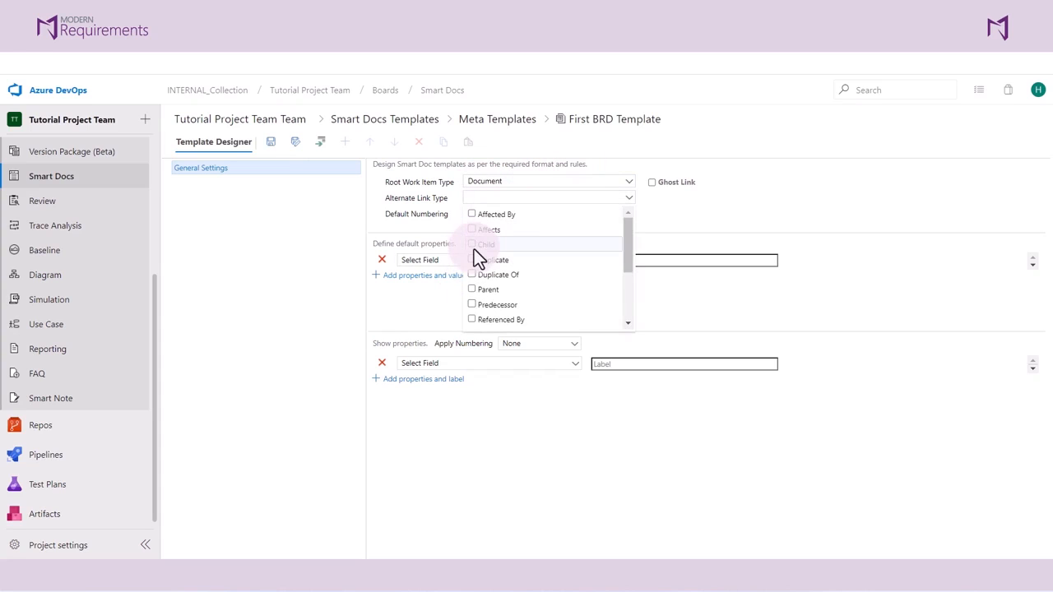
pyautogui.click(469, 245)
pyautogui.scroll(-2, 474, 251)
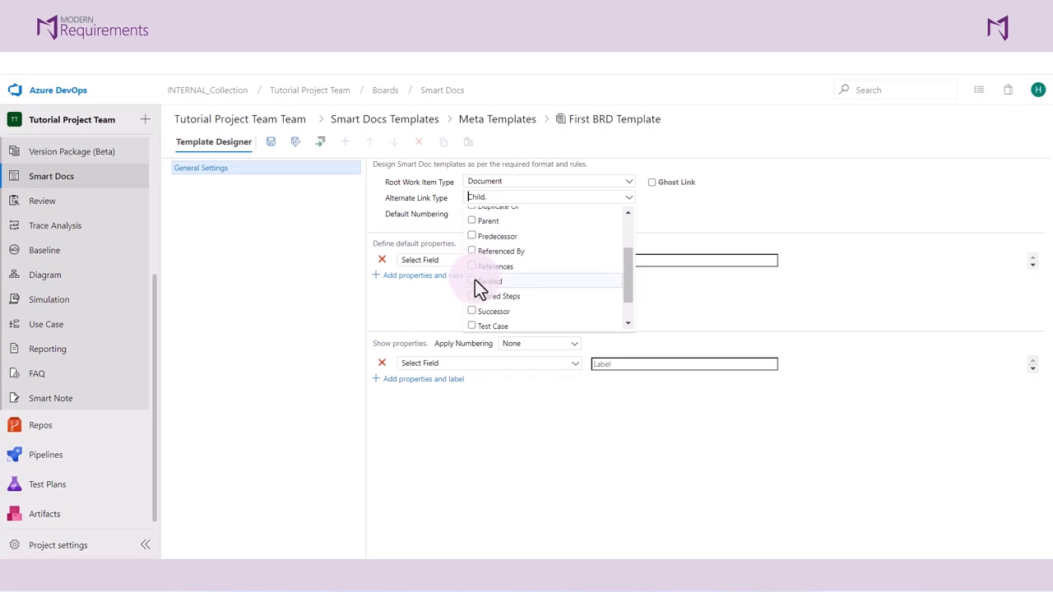
pyautogui.click(475, 280)
pyautogui.click(234, 197)
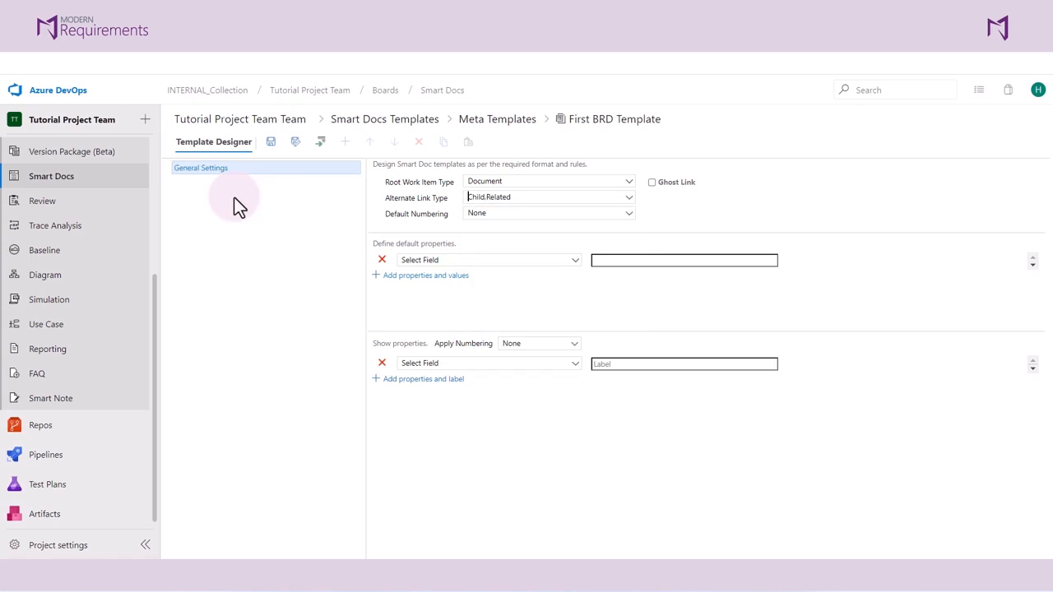
# Add a child work item of type Section under General Settings, with Recursive set to Yes.
pyautogui.click(319, 145)
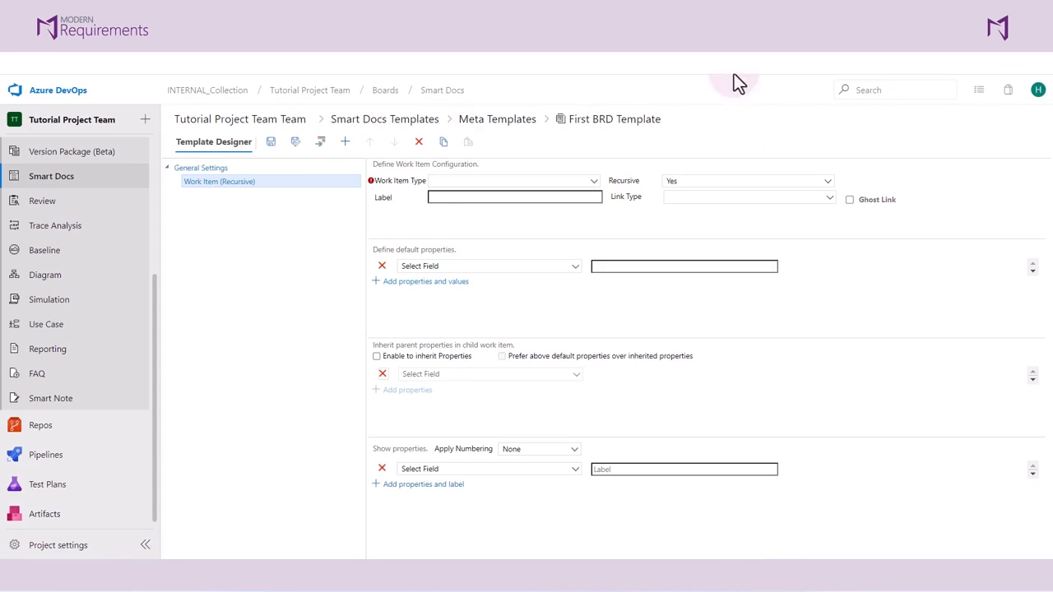
pyautogui.click(524, 180)
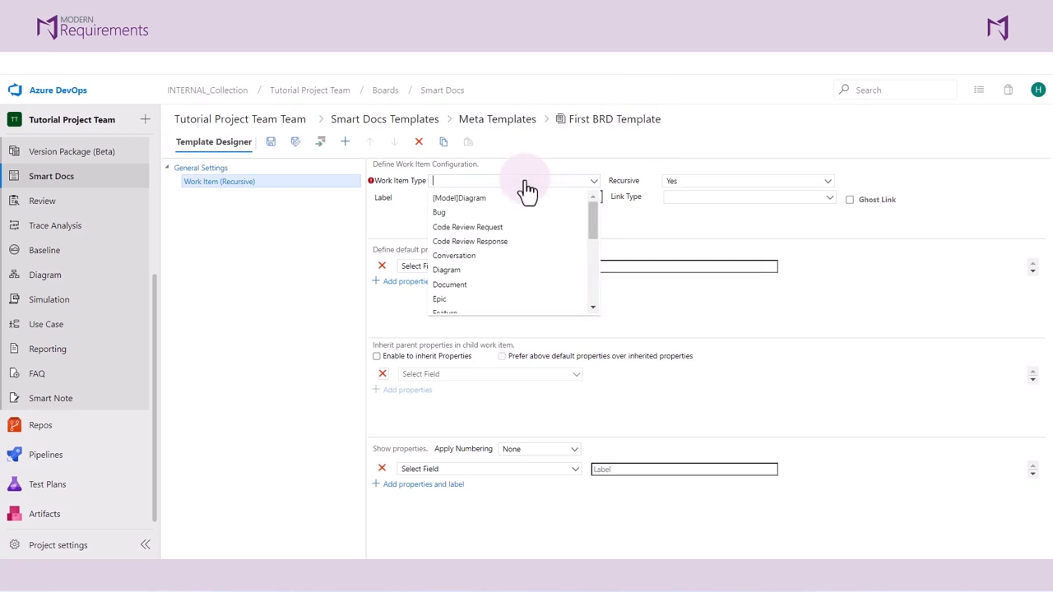
pyautogui.press('s')
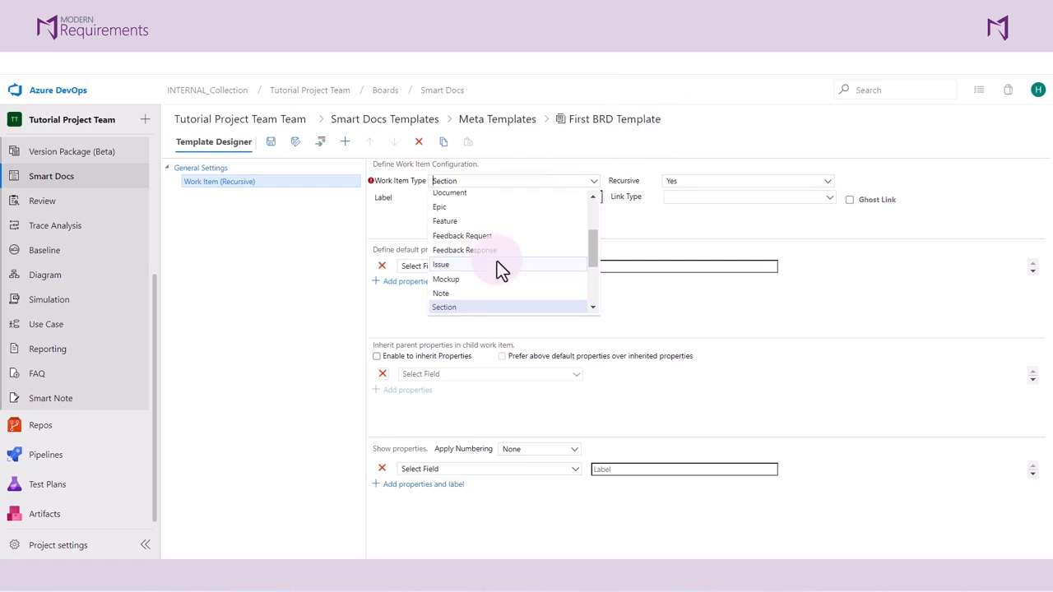
pyautogui.click(454, 305)
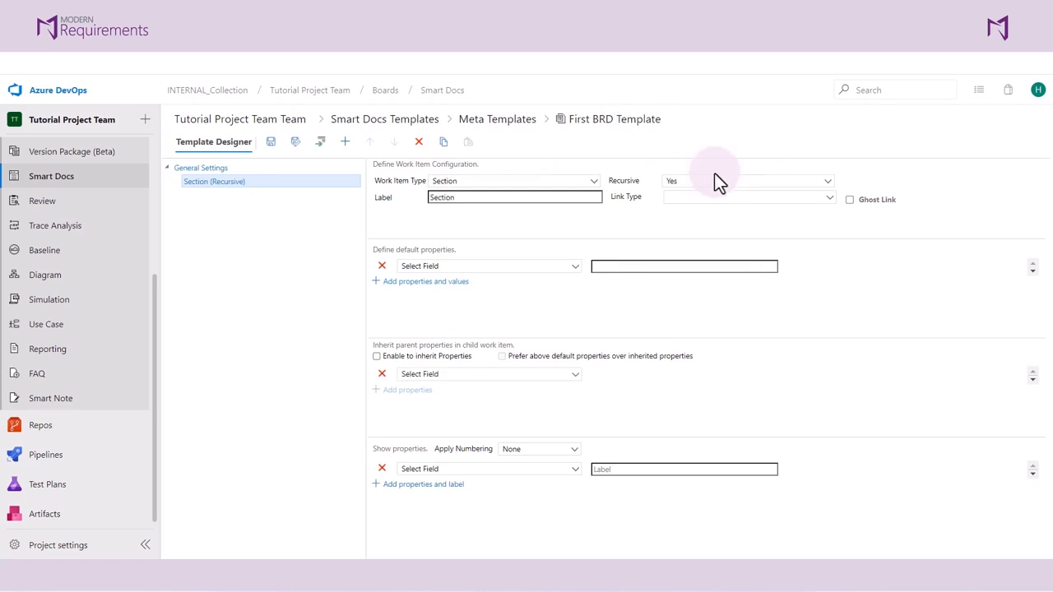
pyautogui.click(696, 184)
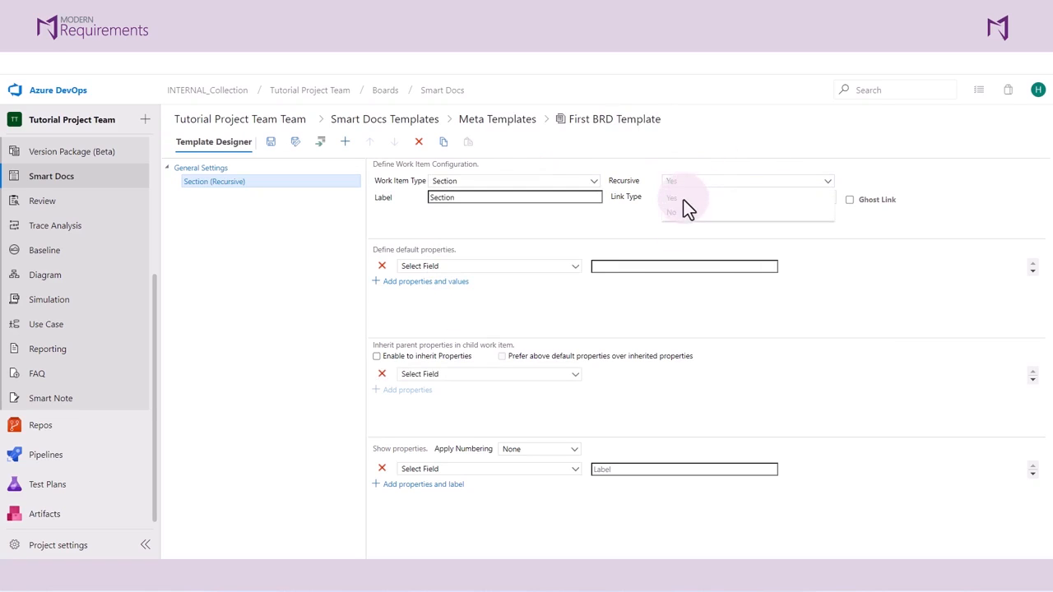
pyautogui.click(672, 200)
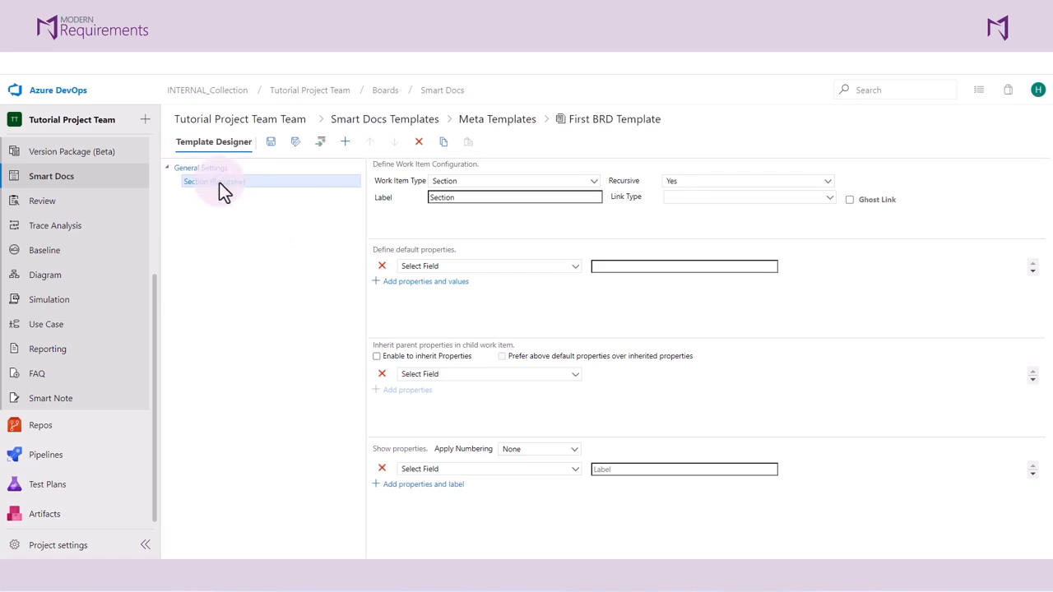
# Add a child work item of type Epic under Section, with Recursive set to No.
pyautogui.click(320, 145)
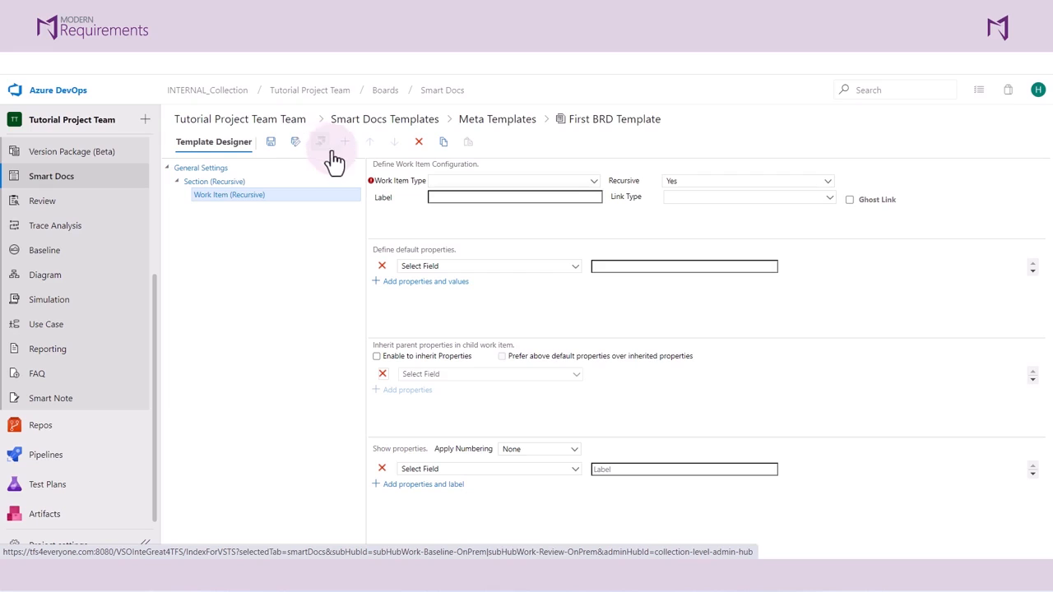
pyautogui.click(436, 184)
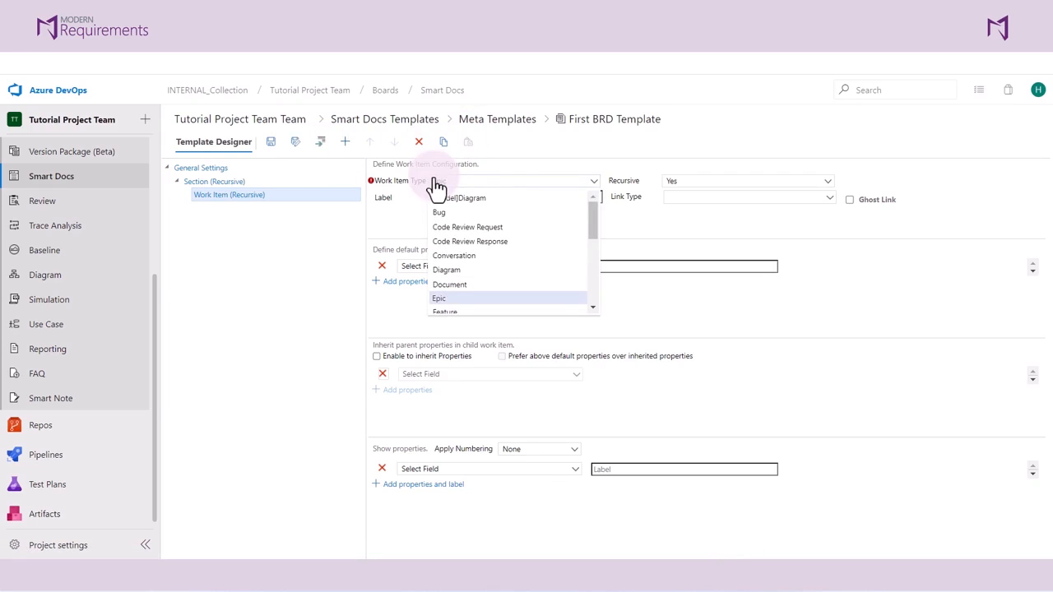
pyautogui.press('Return')
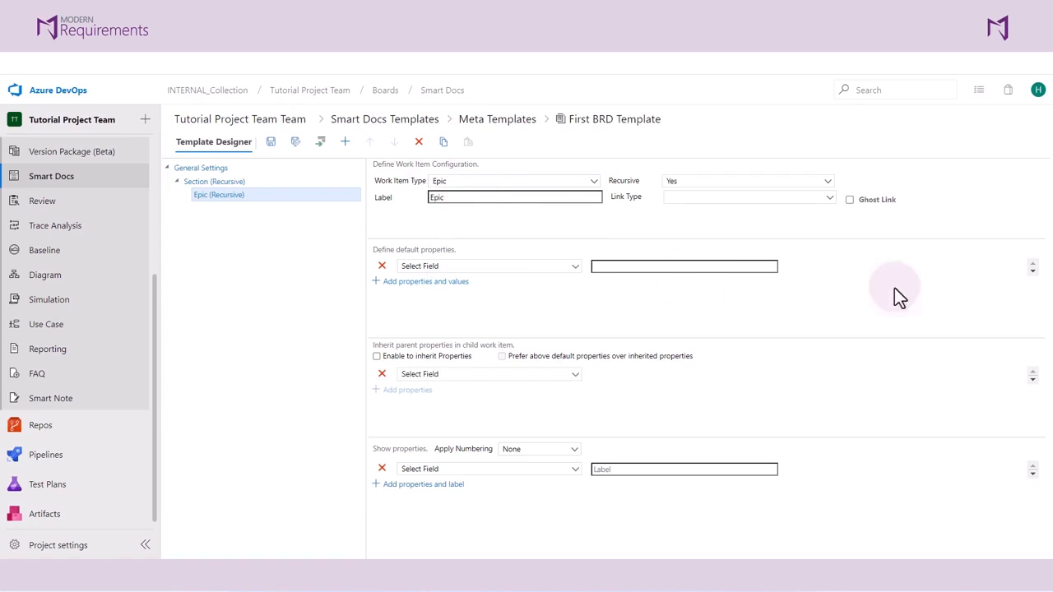
pyautogui.click(745, 190)
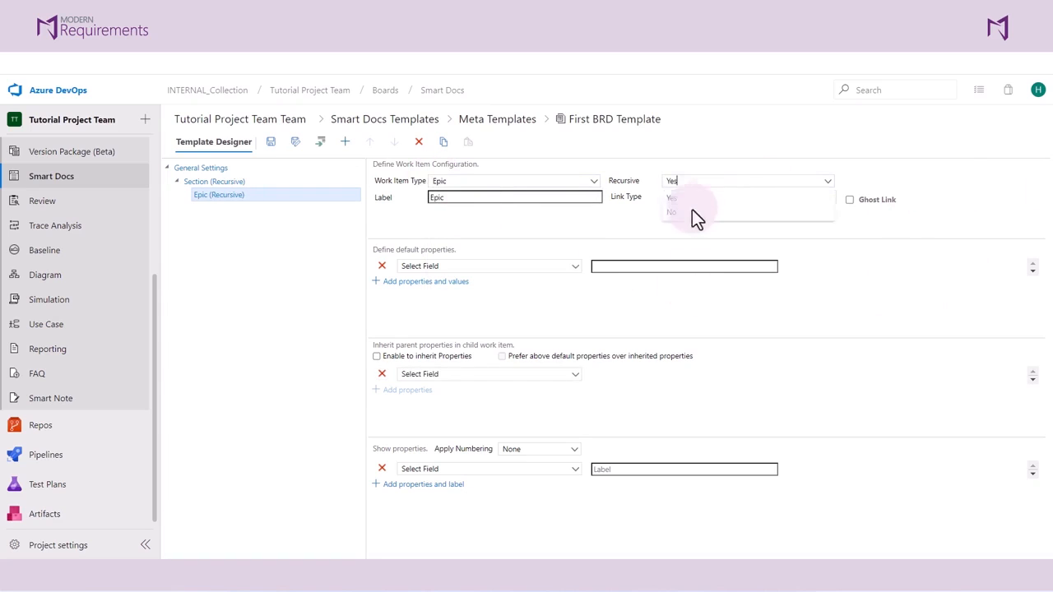
pyautogui.click(675, 214)
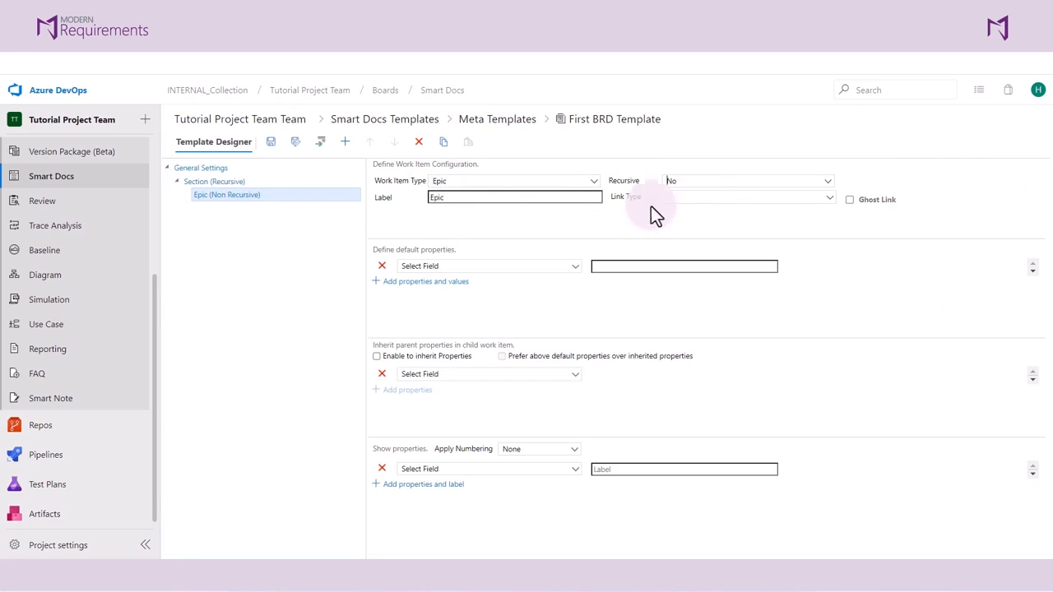
# Add a child work item of type Feature under Epic, with Recursive set to No.
pyautogui.click(320, 142)
pyautogui.click(458, 191)
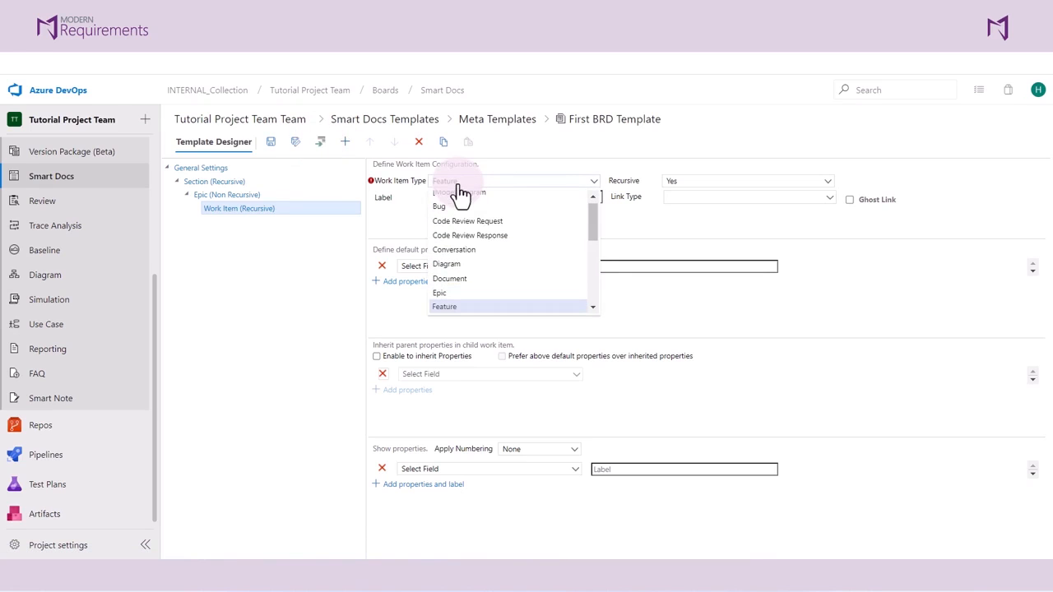
pyautogui.press('Return')
pyautogui.click(695, 197)
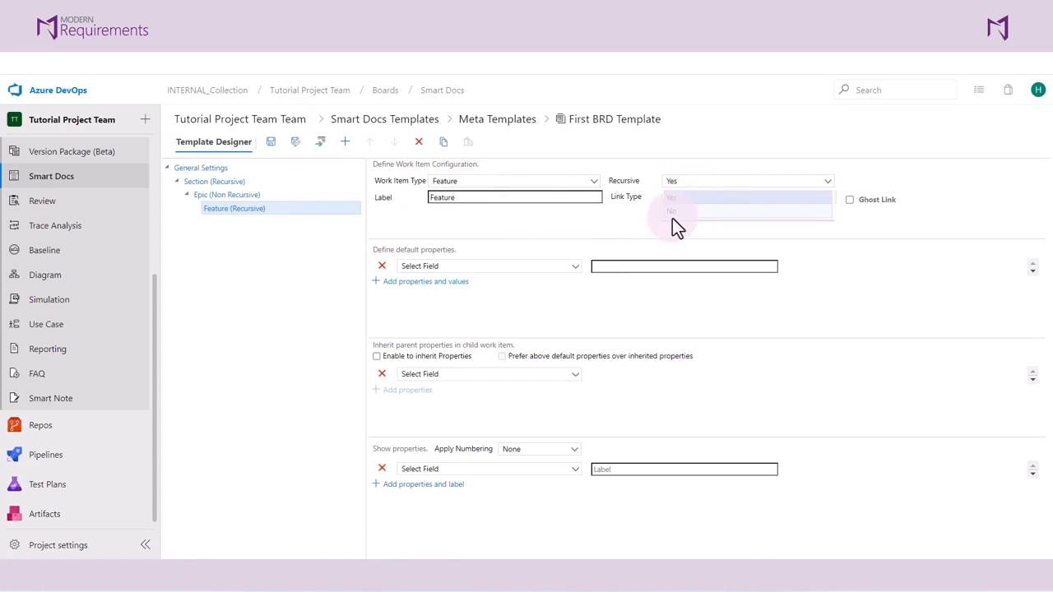
pyautogui.click(672, 211)
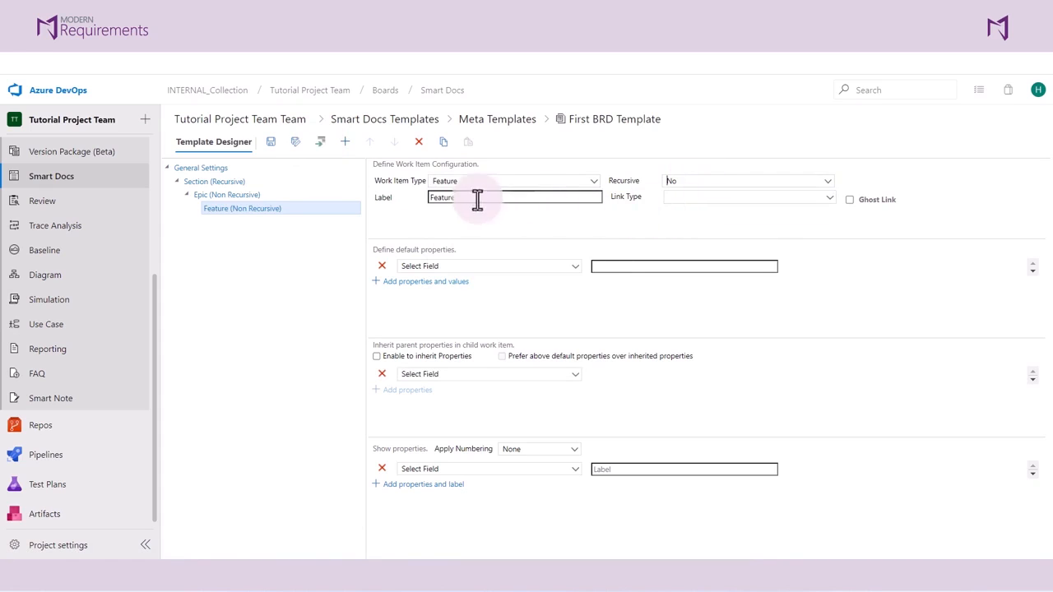
# Add a child work item of type User Story under Feature.
pyautogui.click(321, 144)
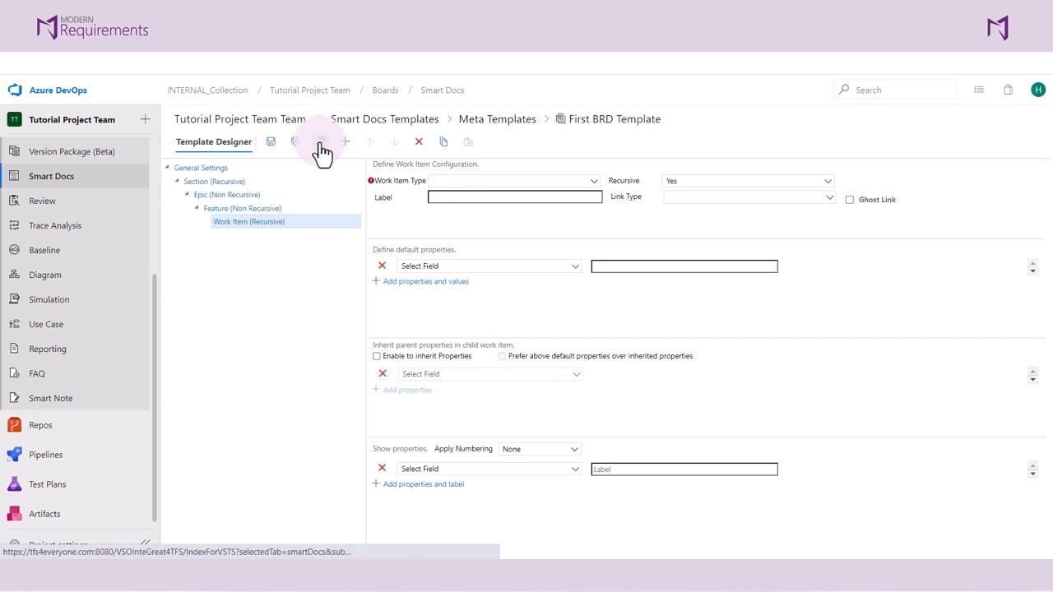
pyautogui.click(449, 182)
pyautogui.scroll(-12, 450, 183)
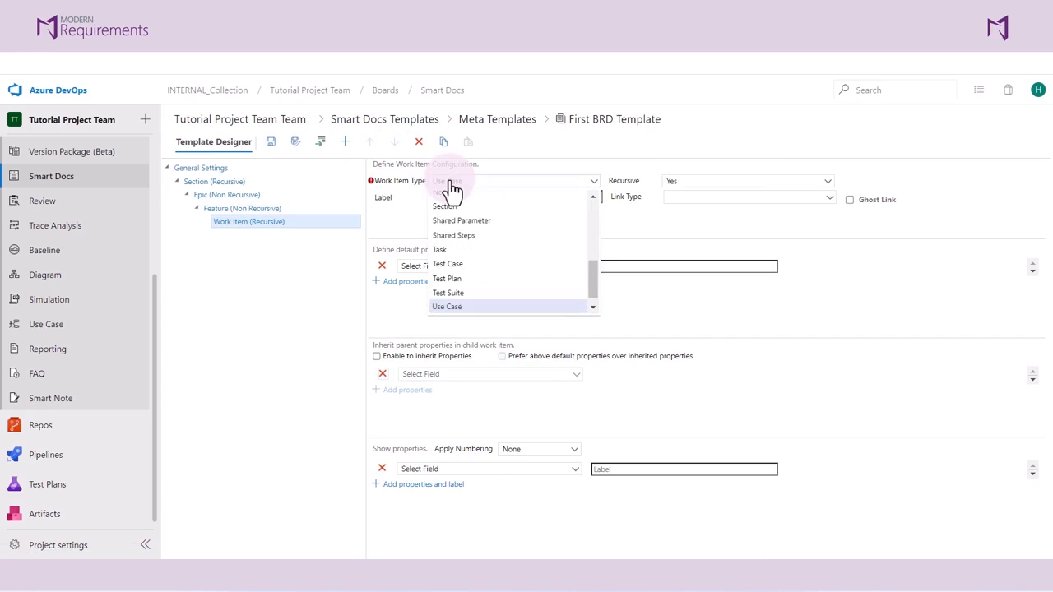
pyautogui.scroll(7, 450, 183)
pyautogui.scroll(-1, 447, 287)
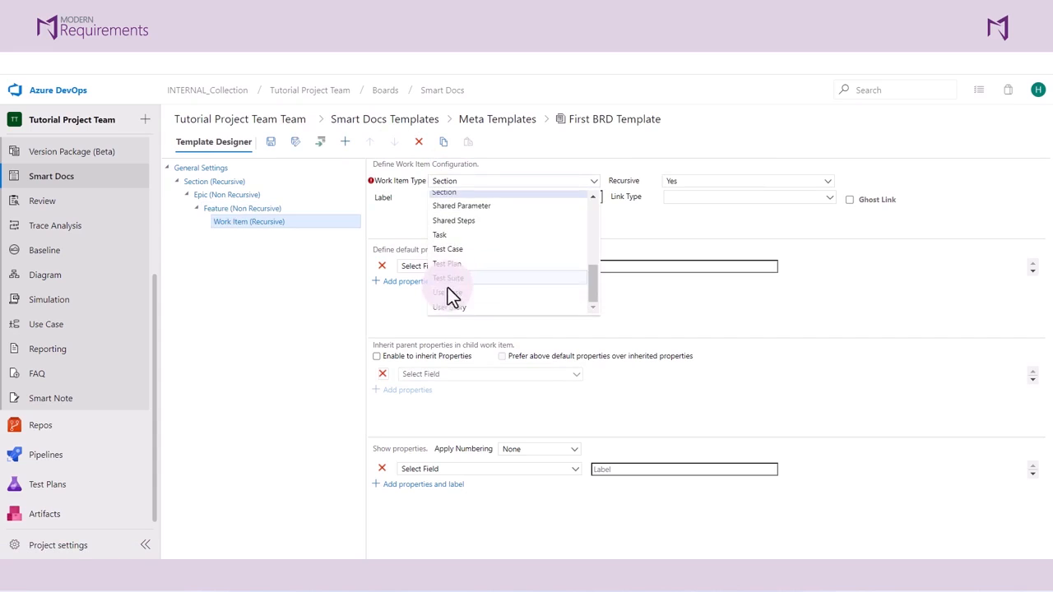
pyautogui.click(462, 309)
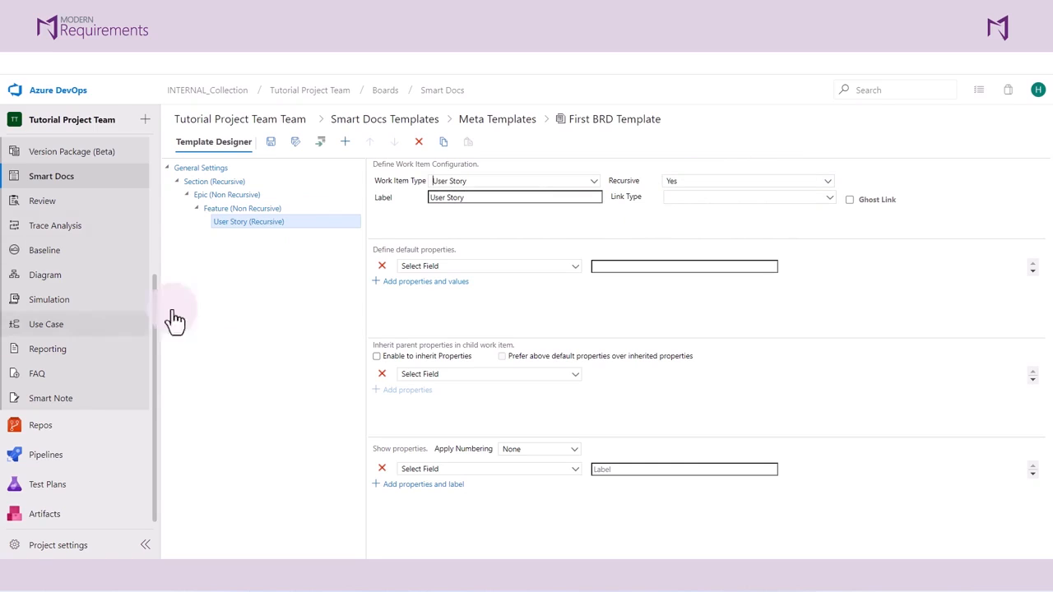
# Save the First BRD Template and return to the Smart Docs template list.
pyautogui.click(272, 153)
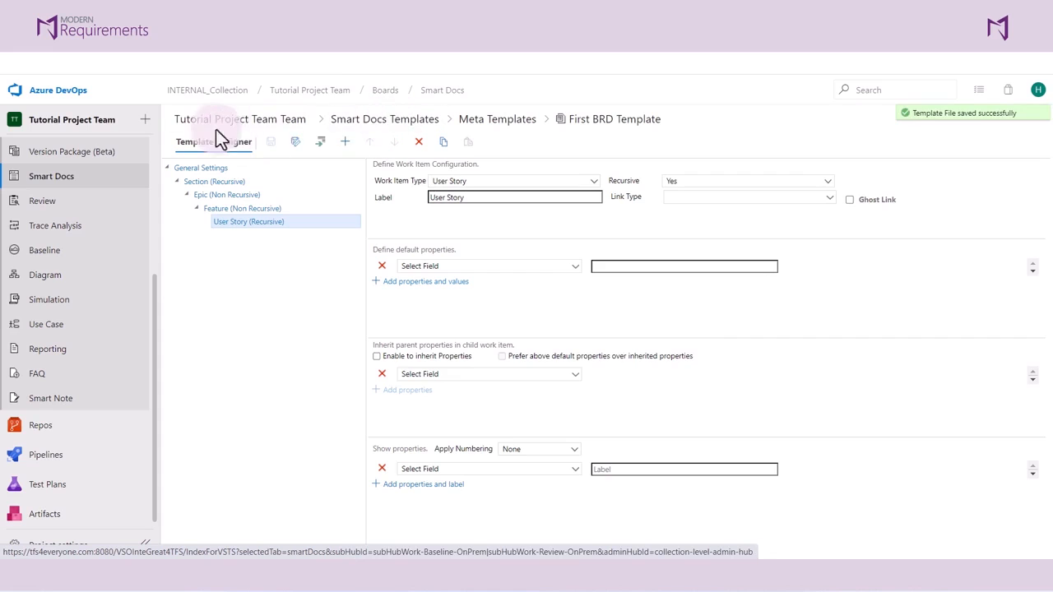
pyautogui.click(353, 124)
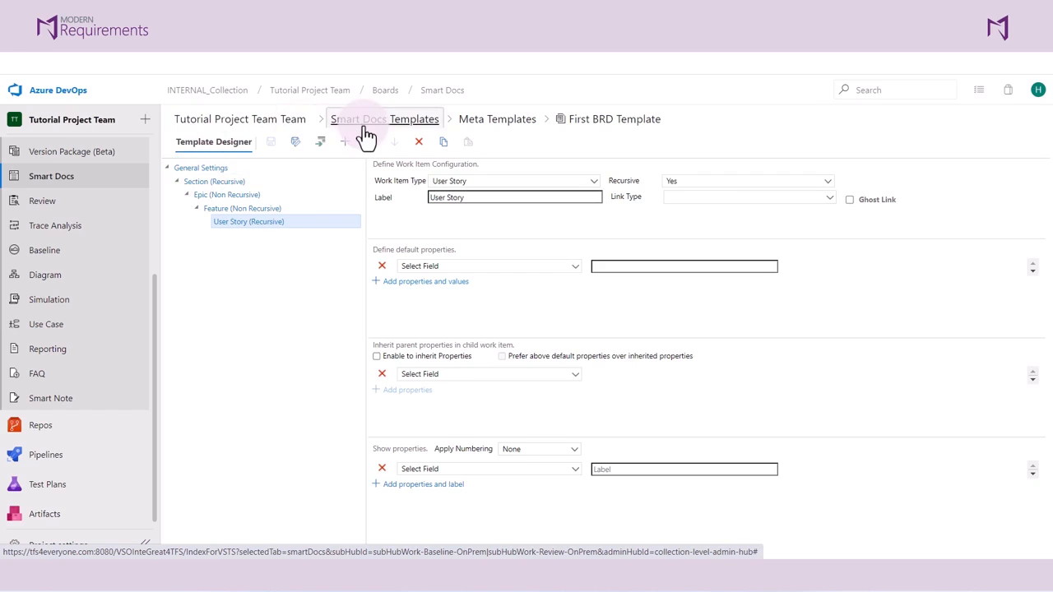
pyautogui.click(339, 125)
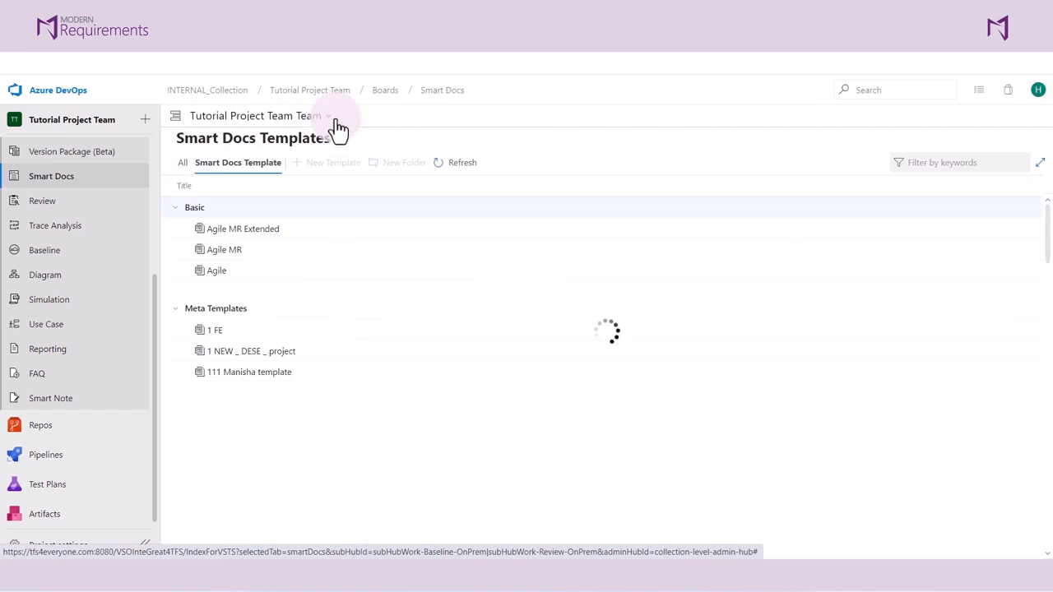
# Start a new Smart Doc in the Smart Docs list and name it "fisrt BRD document".
pyautogui.click(185, 175)
pyautogui.click(305, 173)
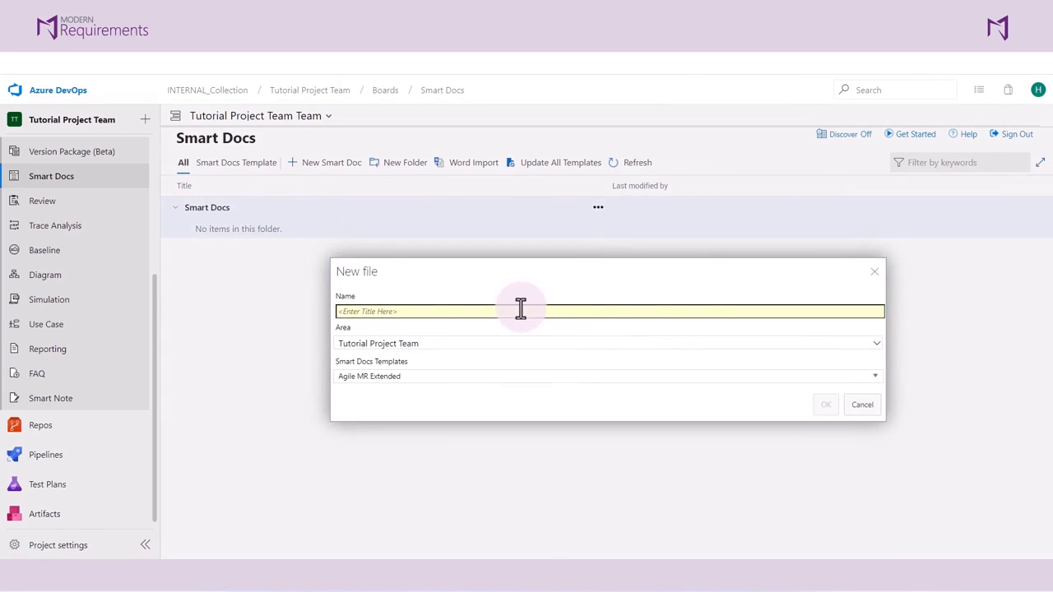
pyautogui.write('fisrt BRD document')
# Choose First BRD Template from the Meta Templates for the new Smart Doc and create it.
pyautogui.click(545, 378)
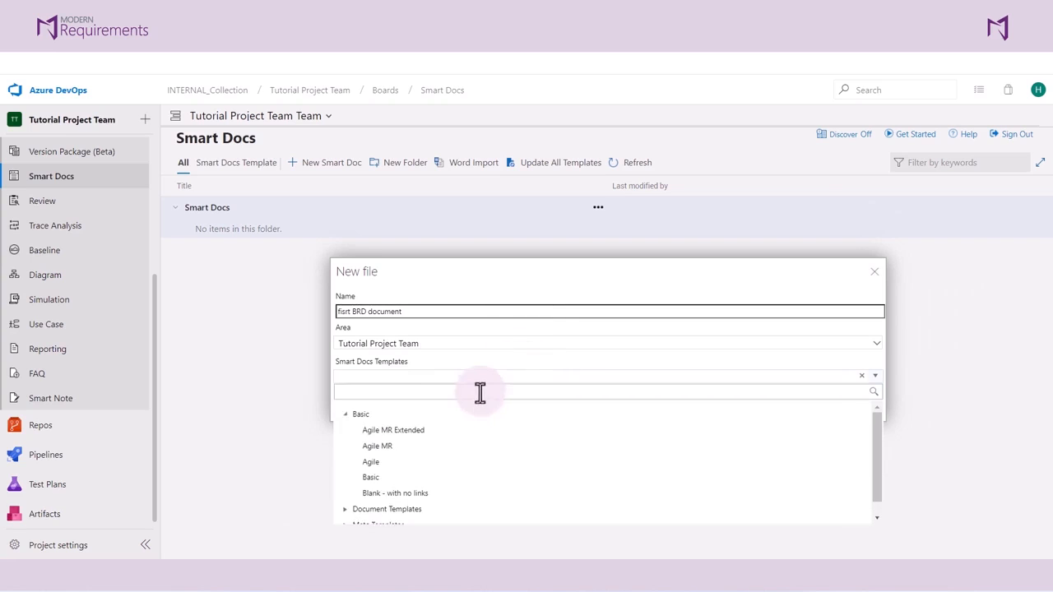
pyautogui.scroll(-1, 377, 455)
pyautogui.click(345, 511)
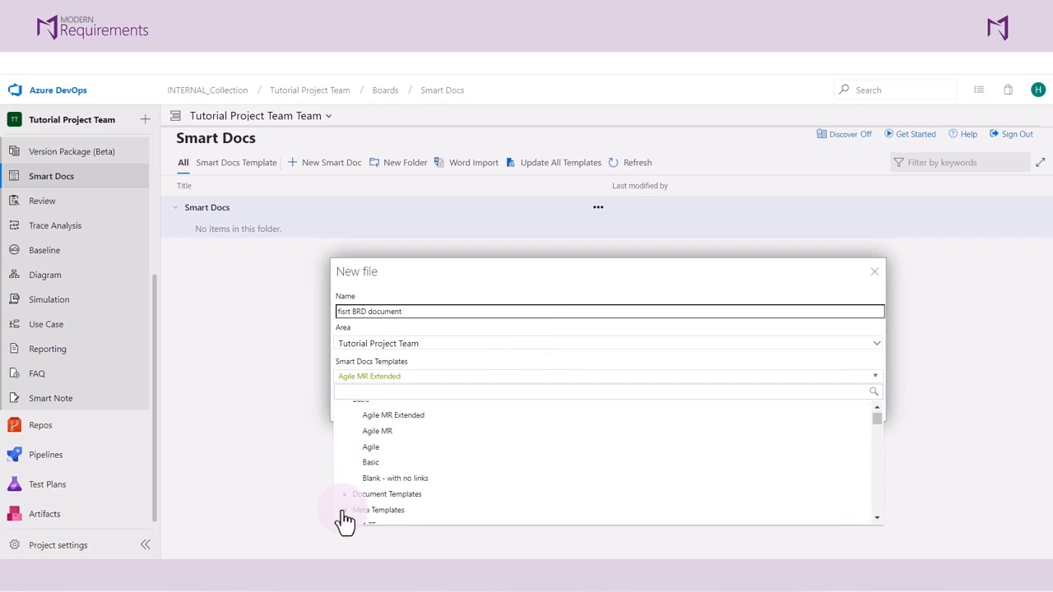
pyautogui.scroll(-5, 393, 443)
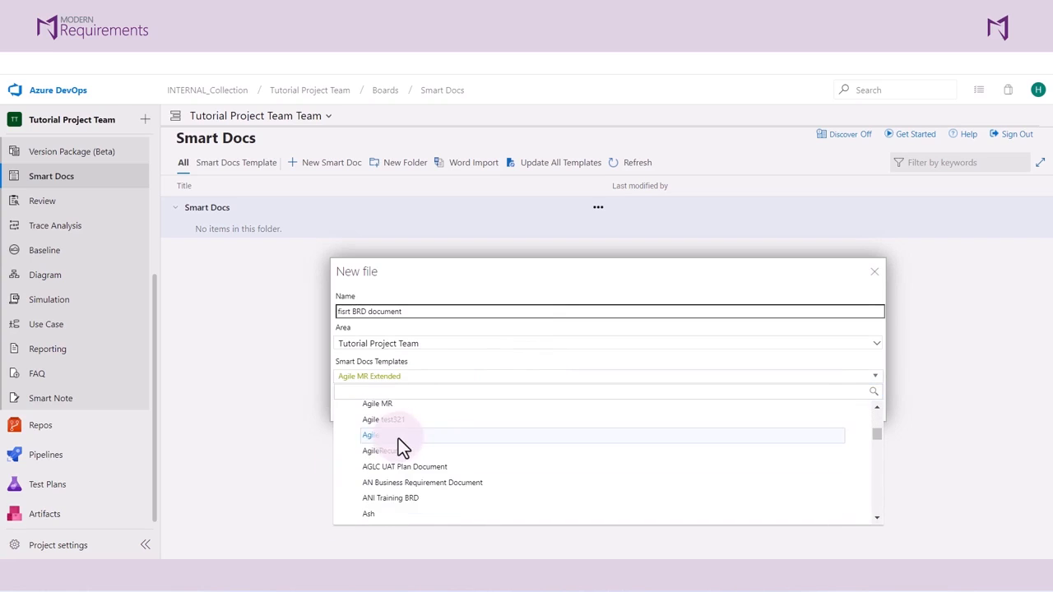
pyautogui.scroll(-8, 396, 442)
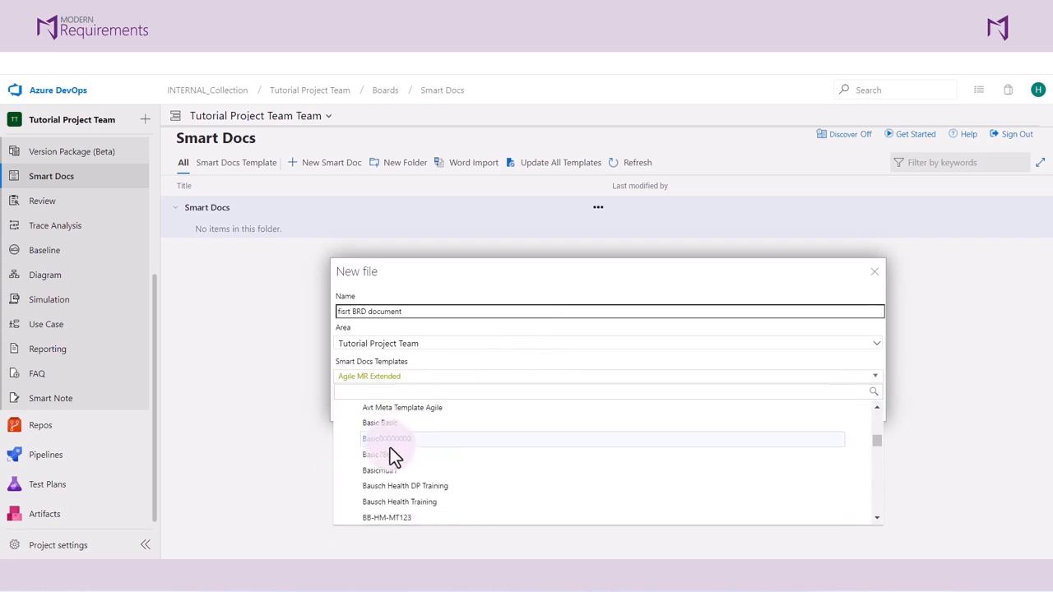
pyautogui.scroll(-5, 387, 452)
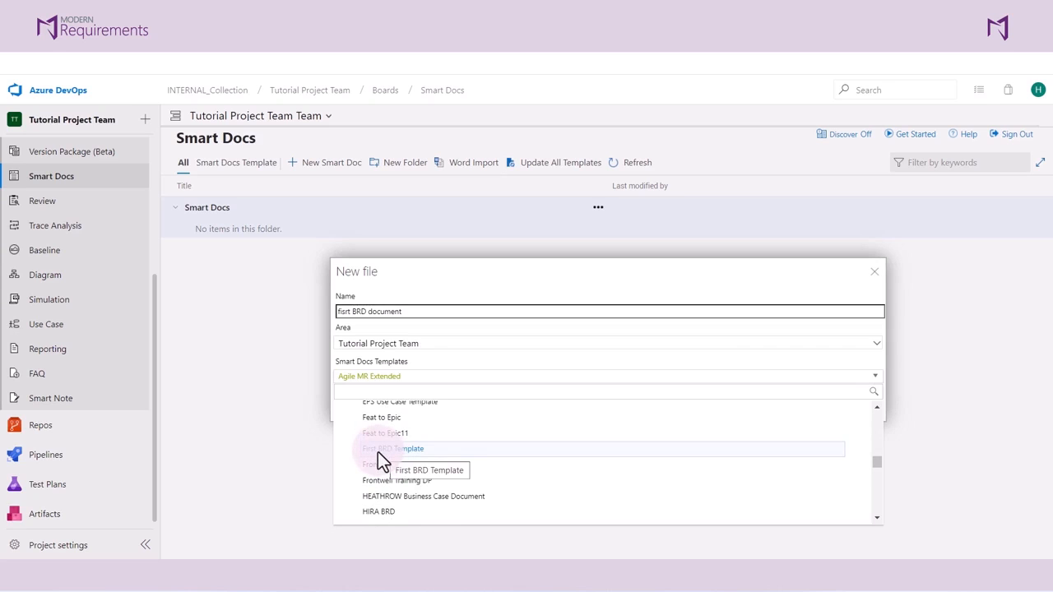
pyautogui.click(384, 453)
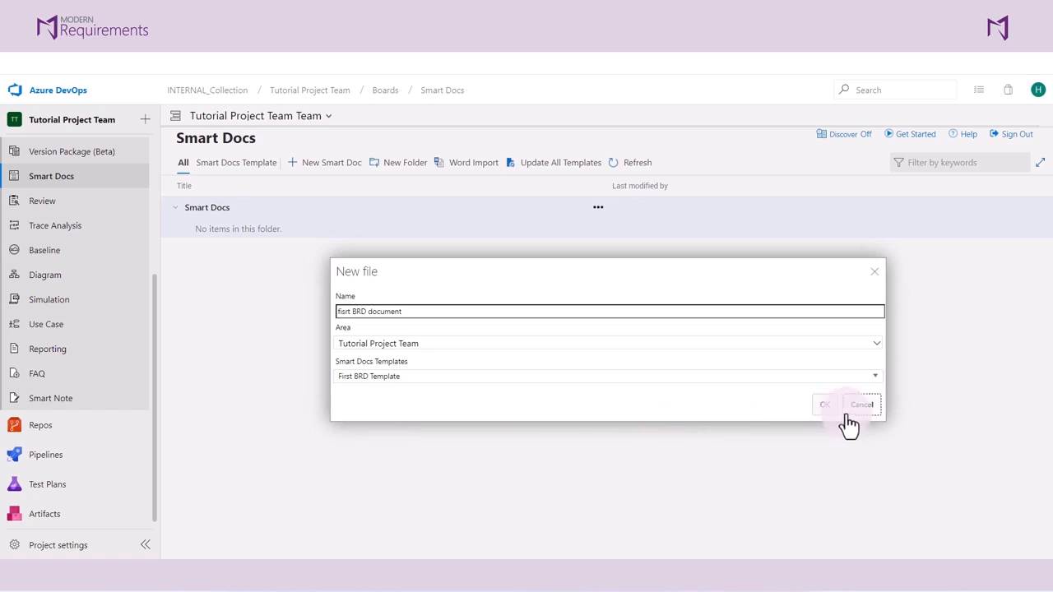
pyautogui.click(824, 405)
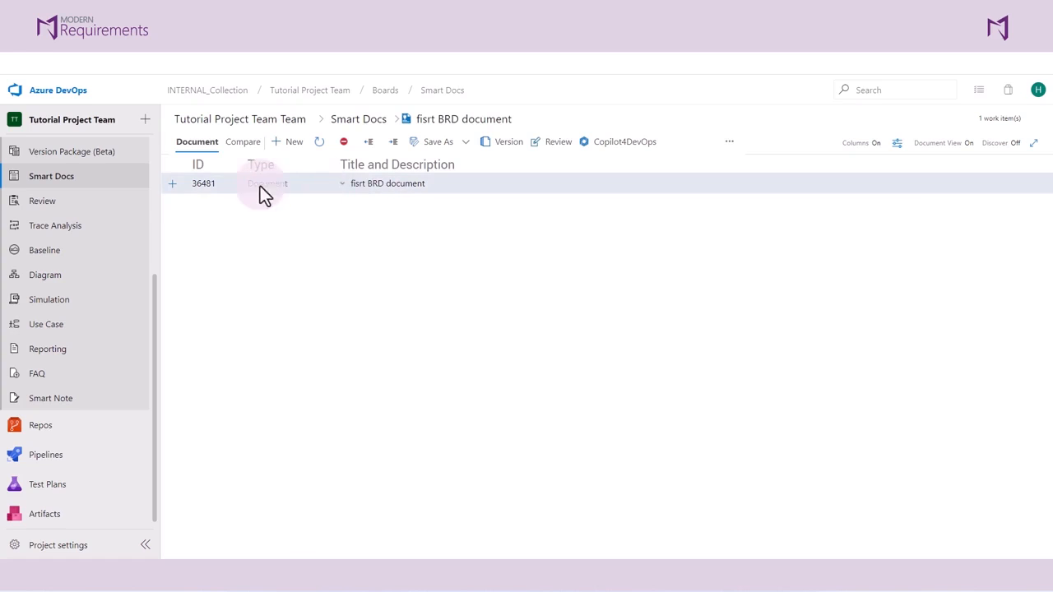
# Add a Section work item titled "Section 1" under the document root.
pyautogui.click(174, 195)
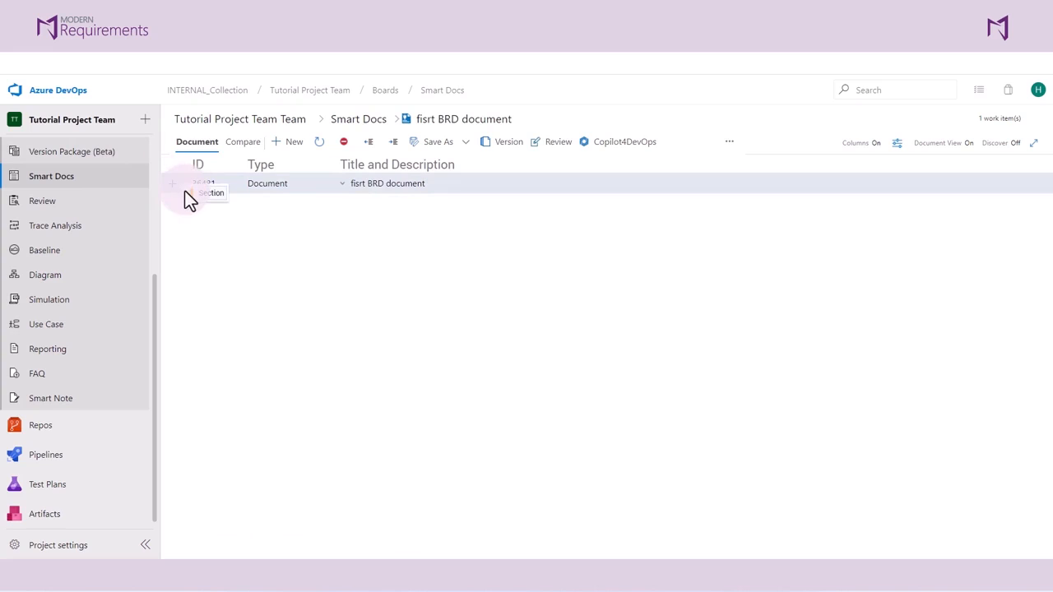
pyautogui.click(185, 191)
pyautogui.write('Section 1')
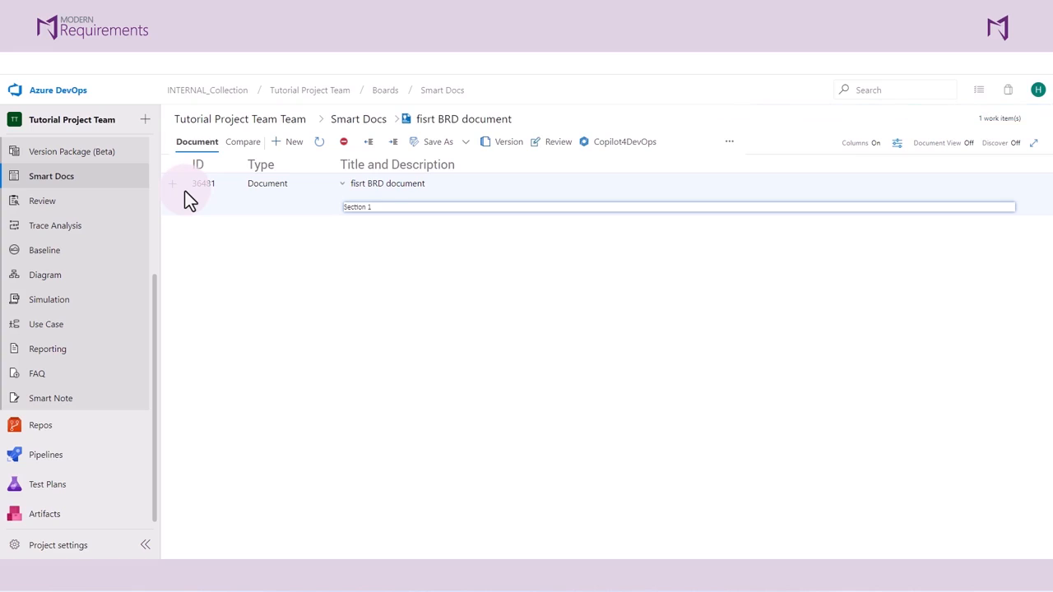
pyautogui.press('Return')
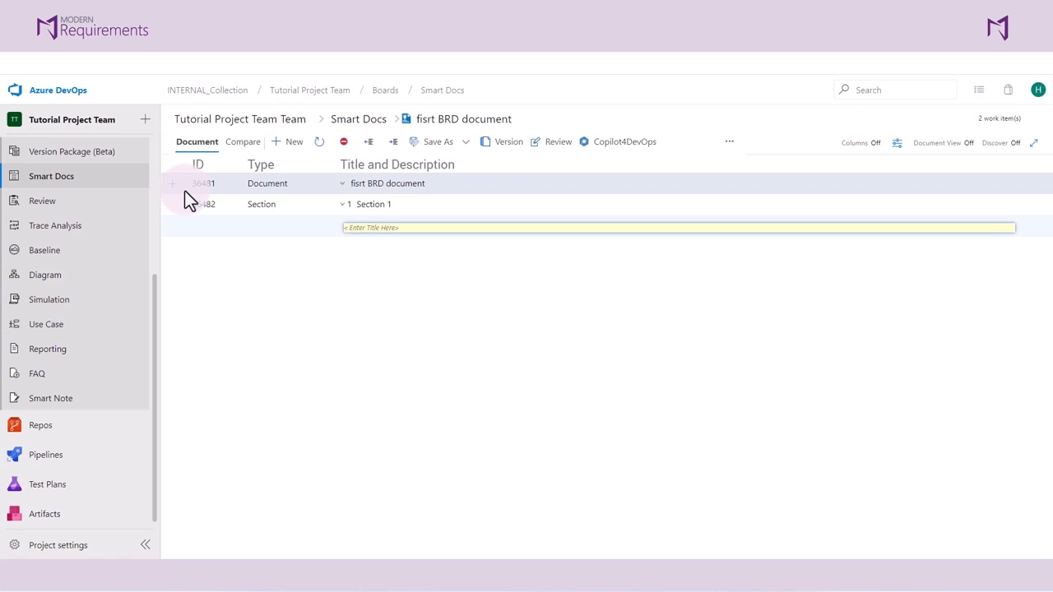
# Add two more sections titled "Purpose" and "Requirements" below Section 1.
pyautogui.write('Purpose')
pyautogui.press('Return')
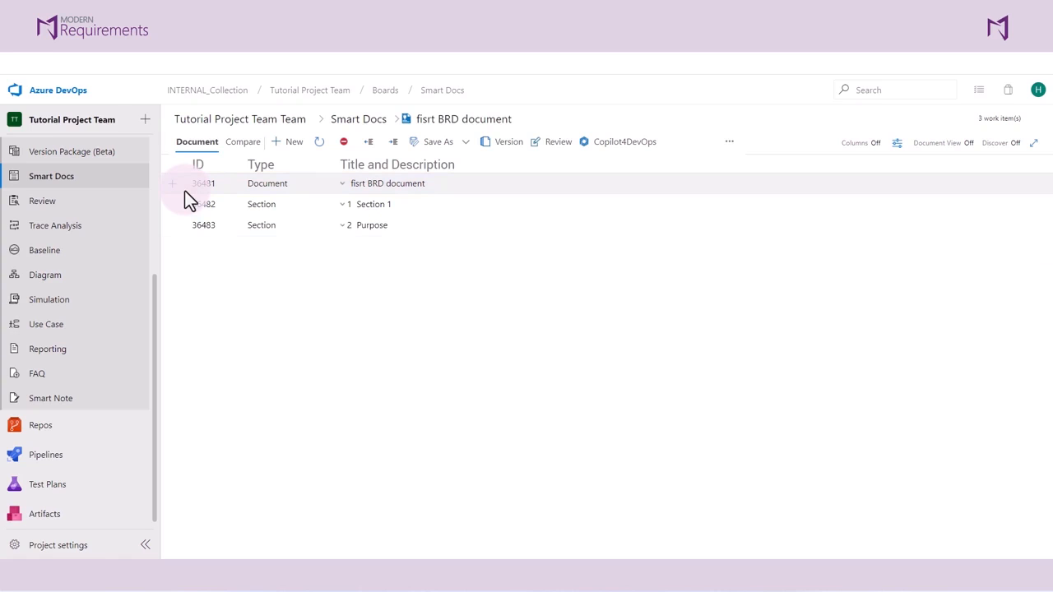
pyautogui.write('Requirements')
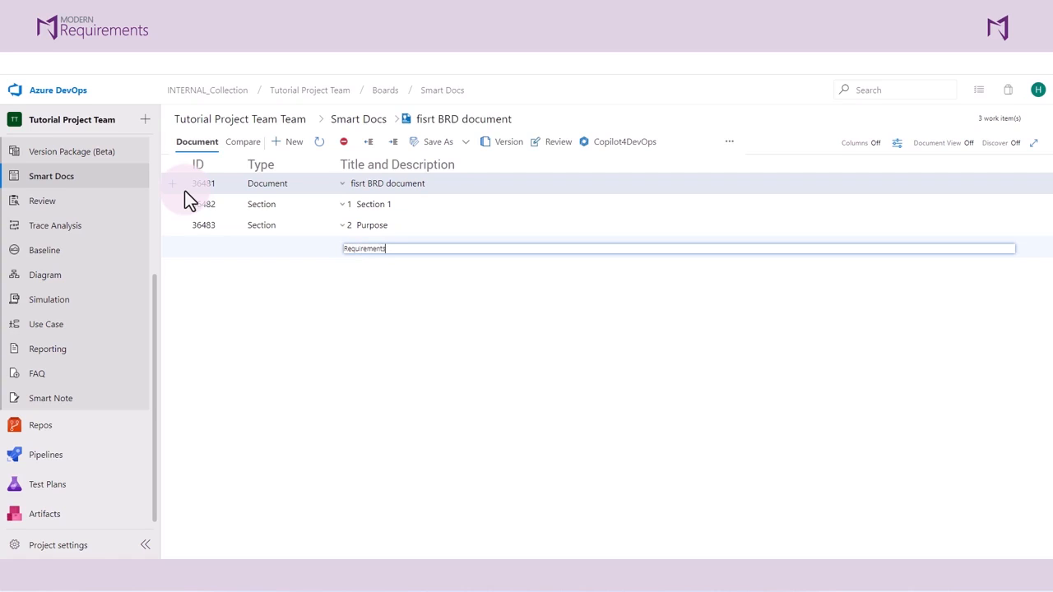
pyautogui.press('Return')
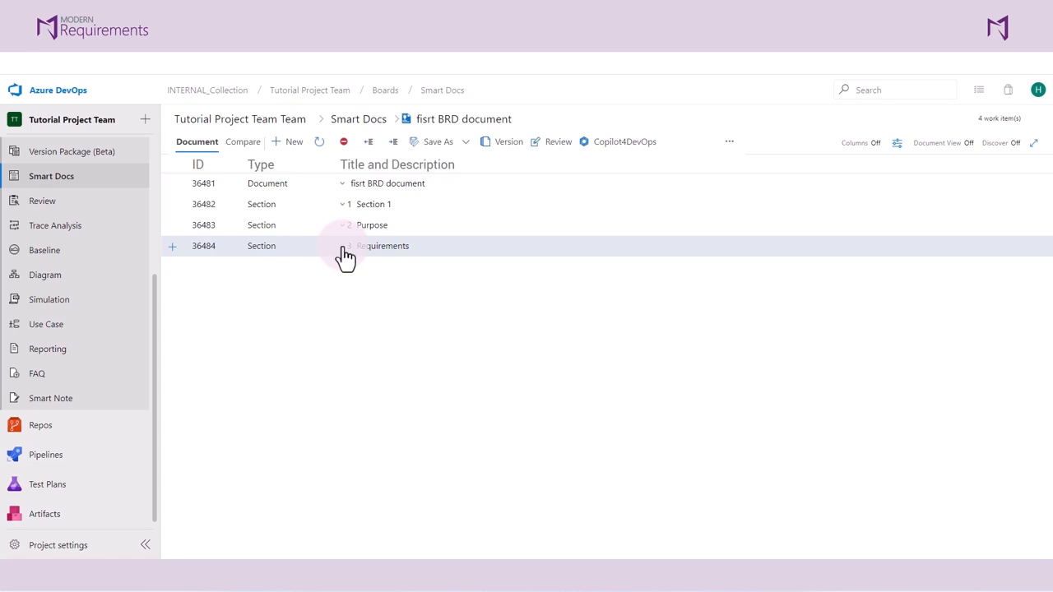
# Add an Epic work item titled "Epic" under the Requirements section.
pyautogui.click(180, 264)
pyautogui.click(193, 271)
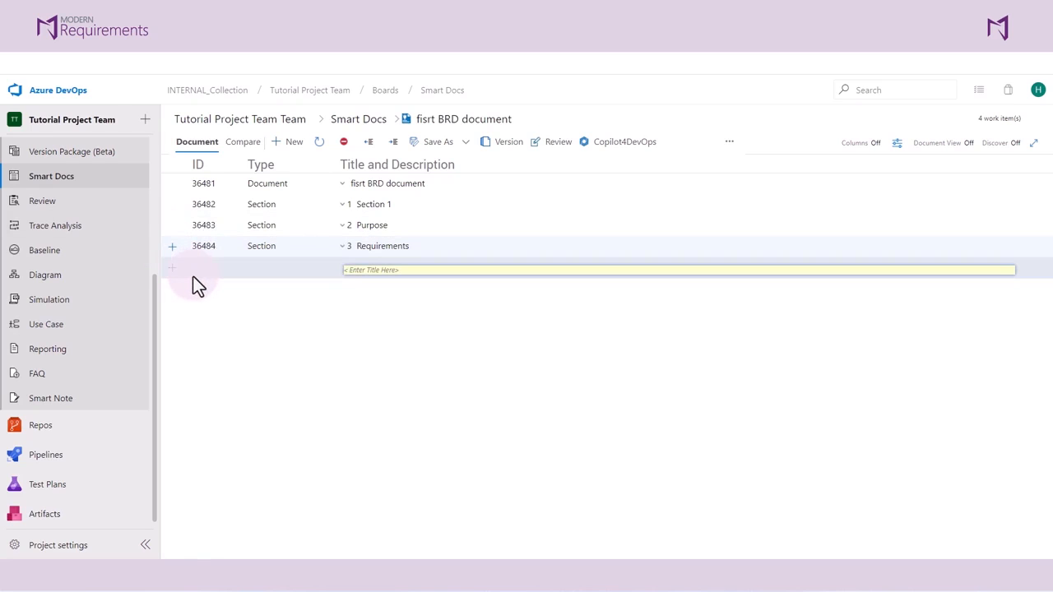
pyautogui.write('Epic')
pyautogui.press('Return')
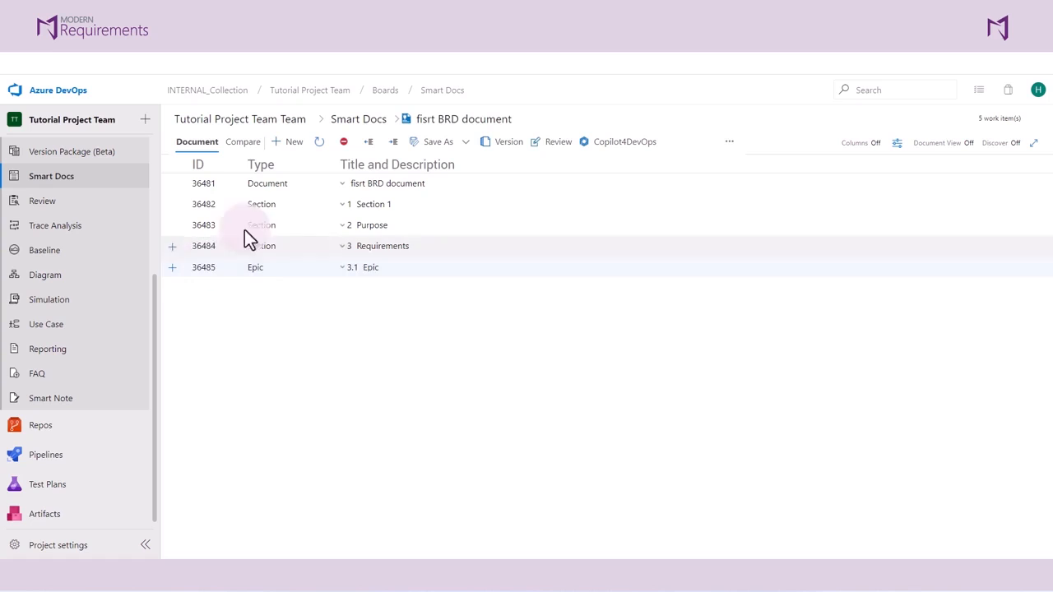
# Add a Feature work item titled "Feature" under the Epic.
pyautogui.click(172, 269)
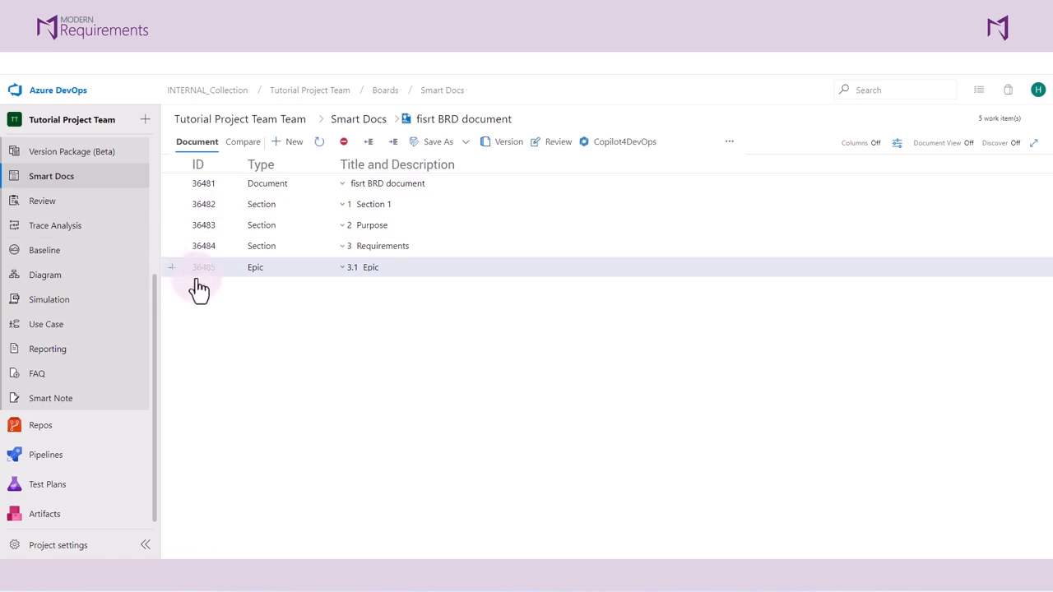
pyautogui.write('Feature')
pyautogui.press('Return')
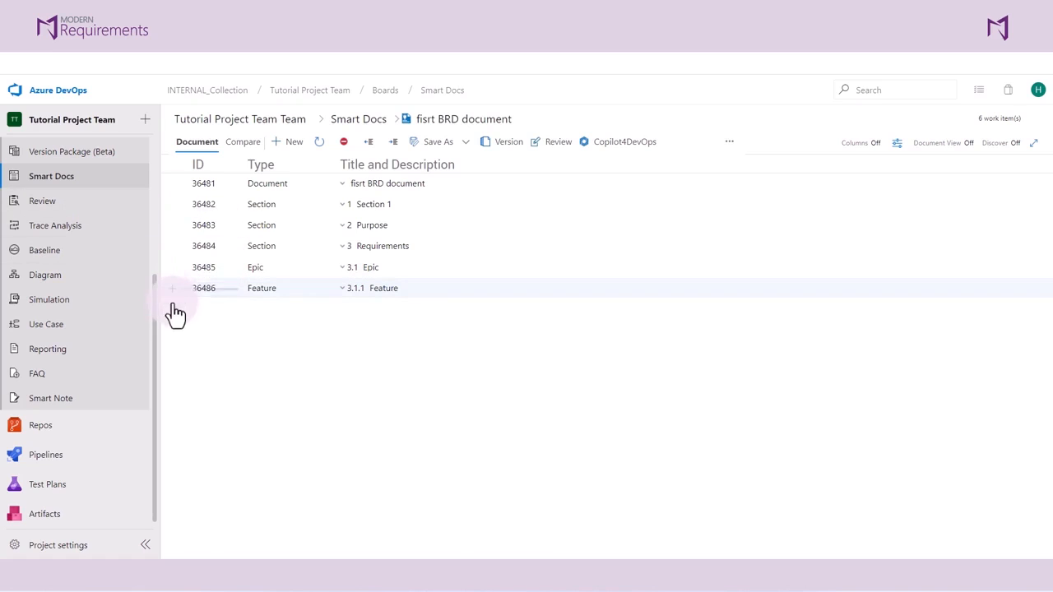
# Add a User Story work item titled "USer story" under the Feature.
pyautogui.click(198, 300)
pyautogui.write('USer story')
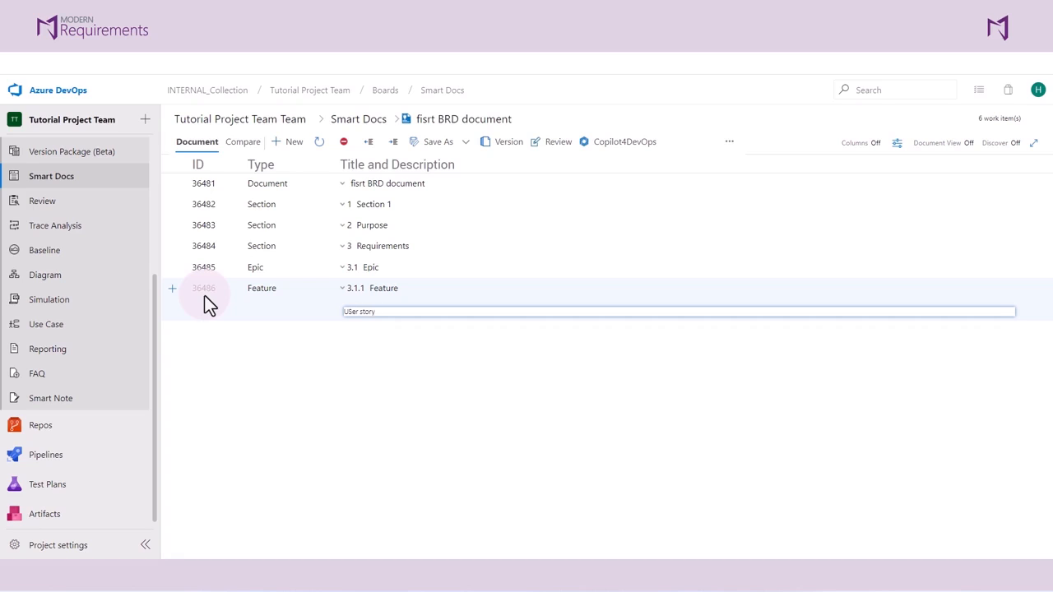
pyautogui.press('Return')
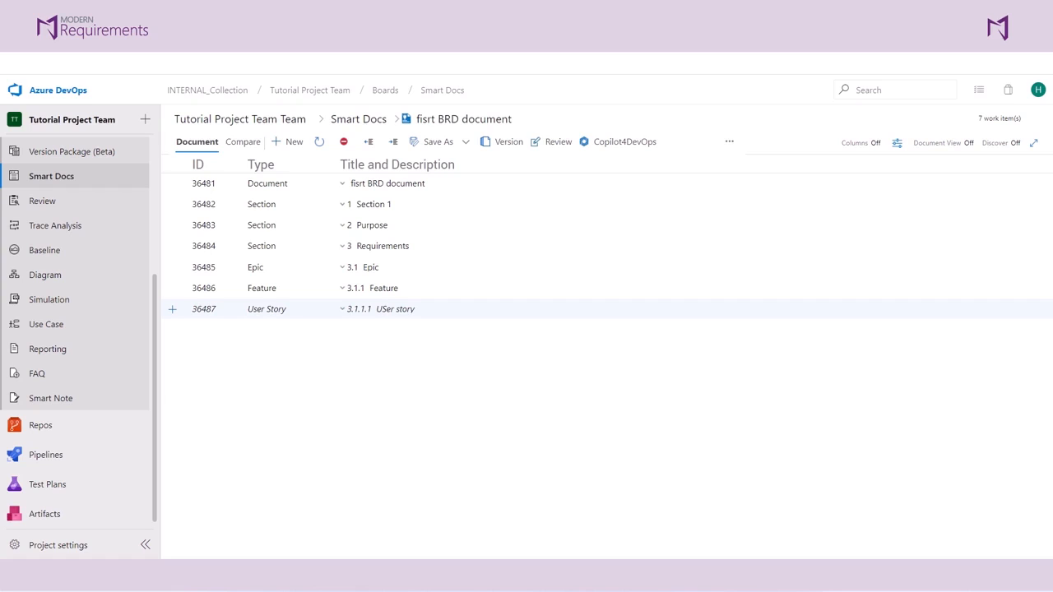
# Open the document's template for editing and add a child work item of type Test Case under User Story.
pyautogui.click(732, 151)
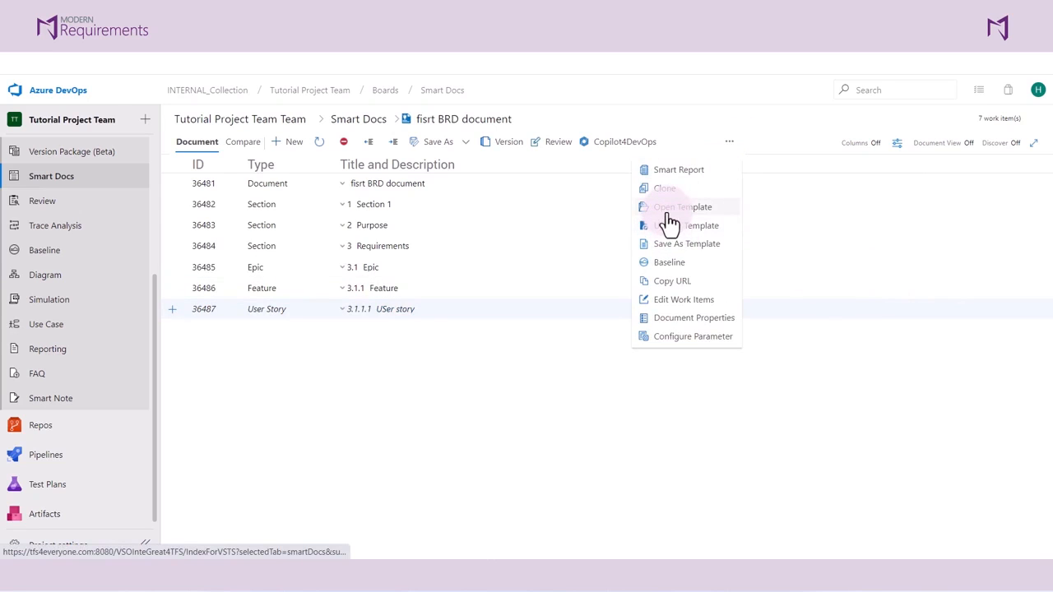
pyautogui.click(669, 223)
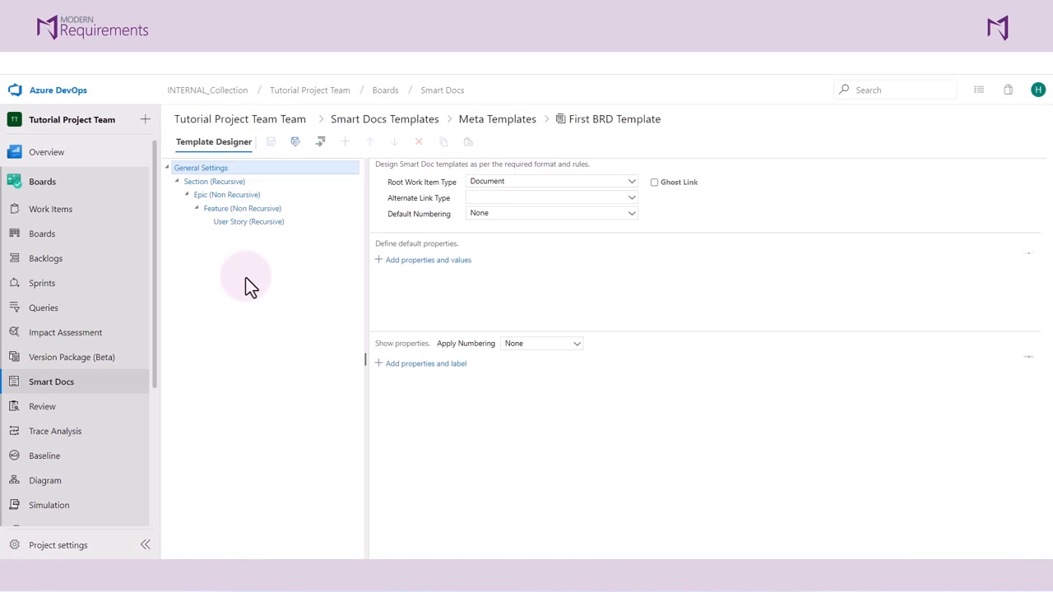
pyautogui.click(231, 227)
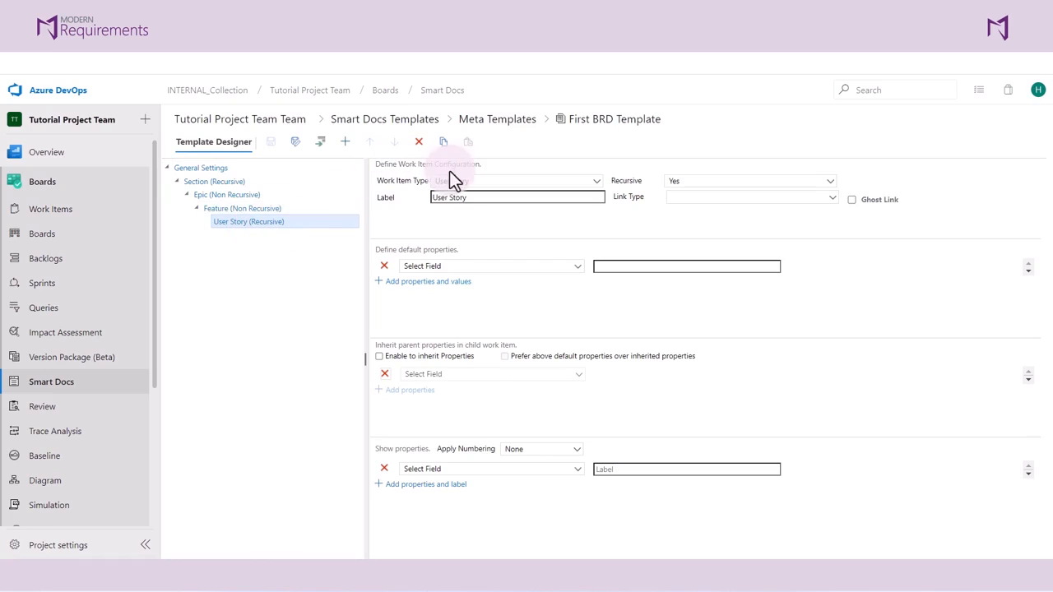
pyautogui.click(319, 141)
pyautogui.click(482, 182)
pyautogui.press('t')
pyautogui.press('t')
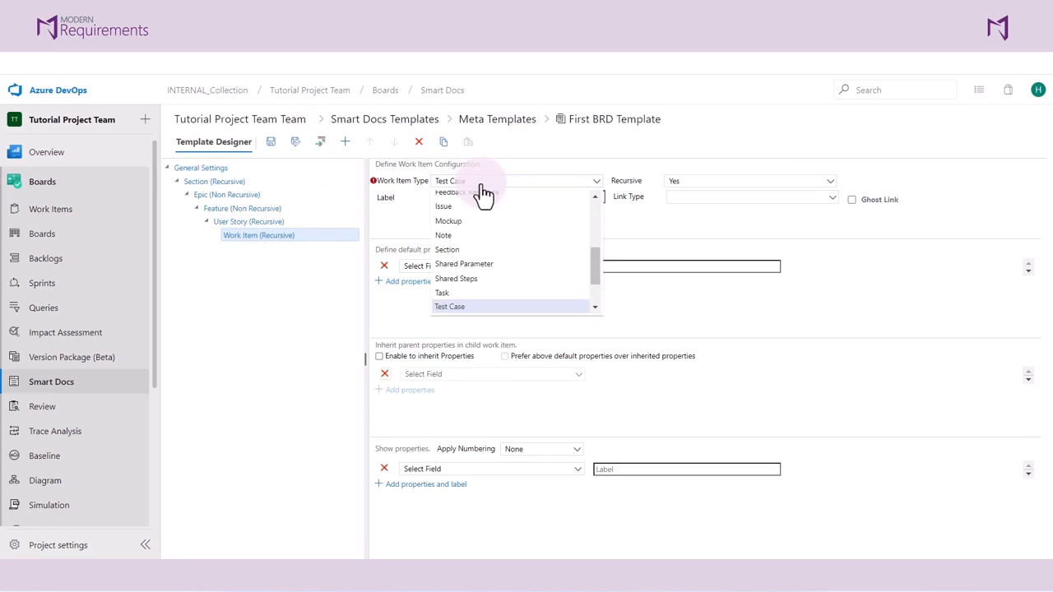
pyautogui.click(451, 306)
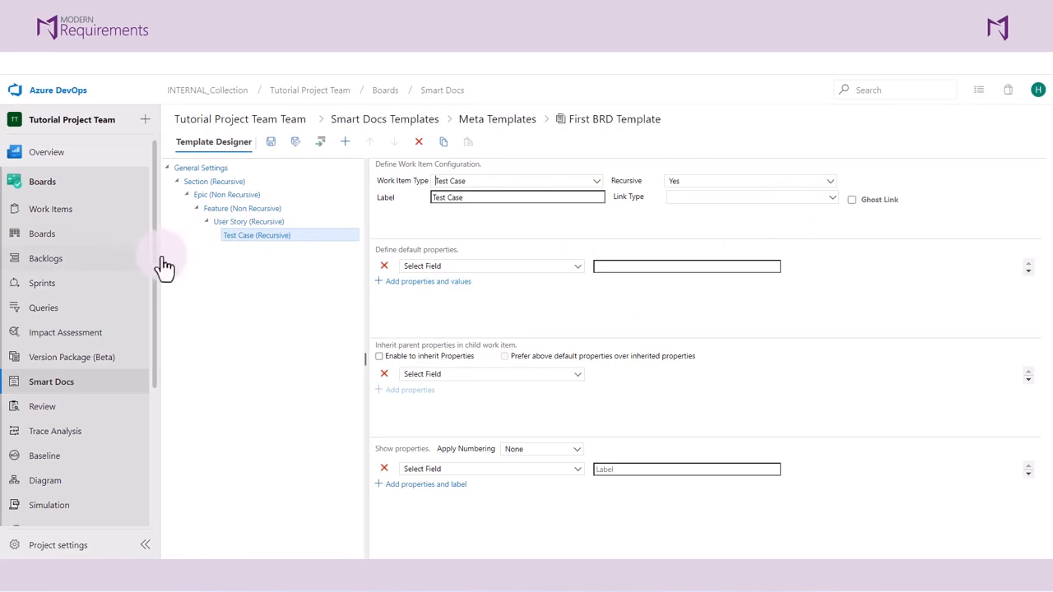
pyautogui.moveTo(248, 236); pyautogui.dragTo(260, 238)
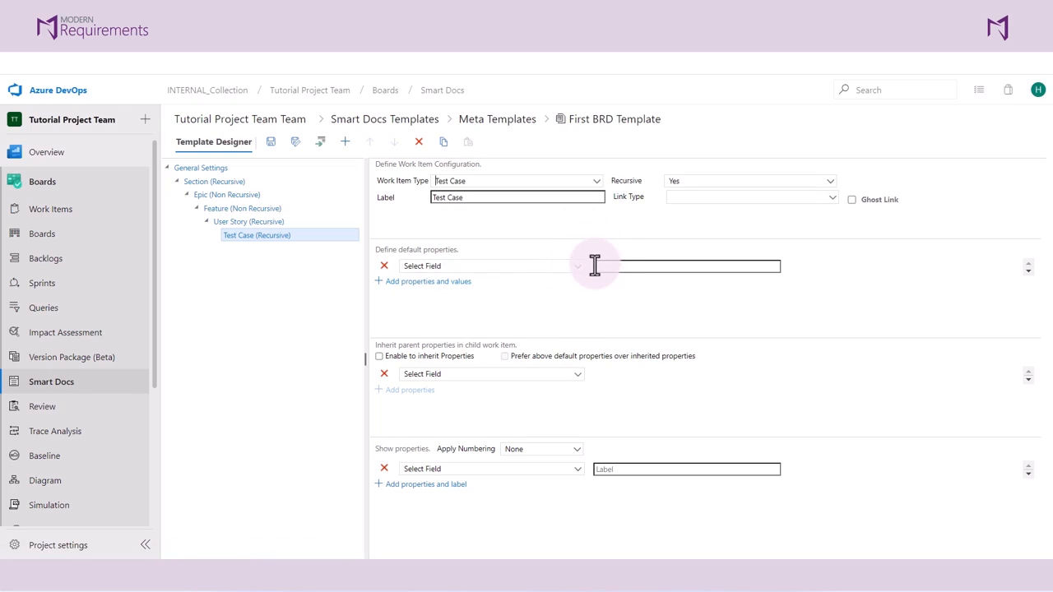
# Define a default property for User Story, with Priority set to 3.
pyautogui.click(237, 224)
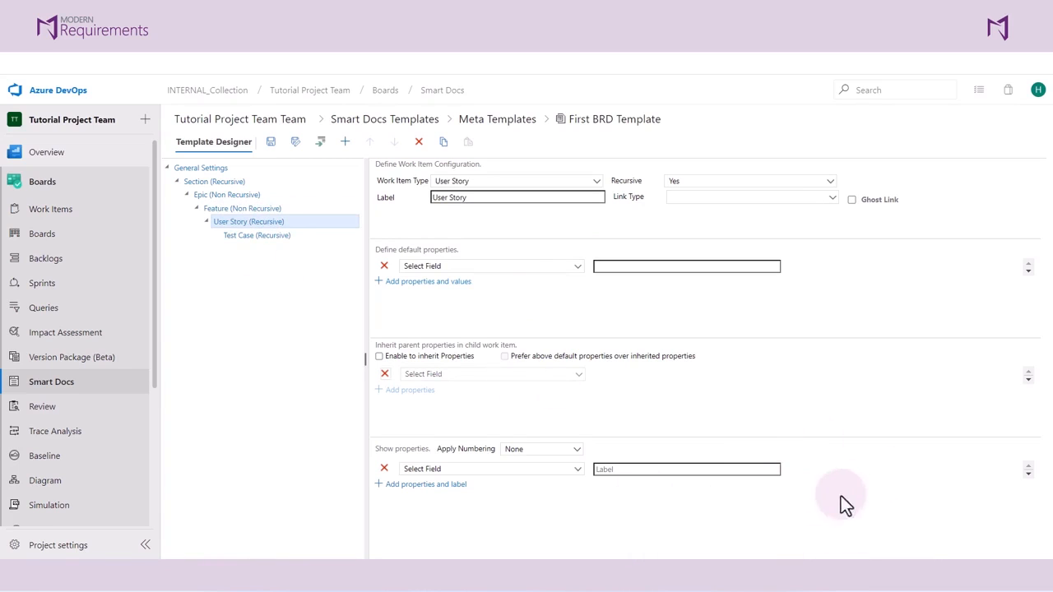
pyautogui.click(578, 280)
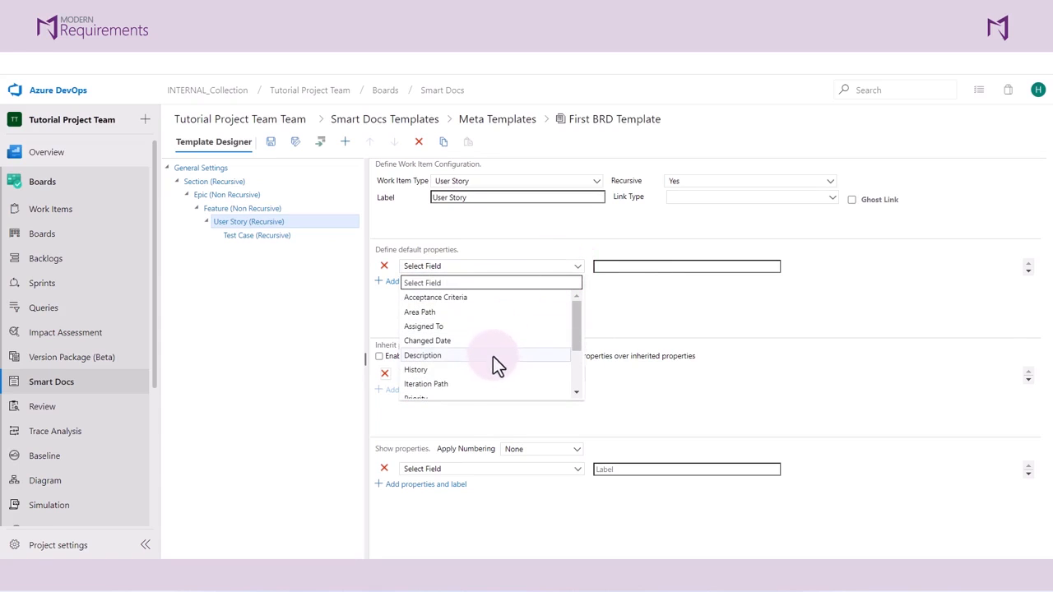
pyautogui.scroll(-2, 435, 385)
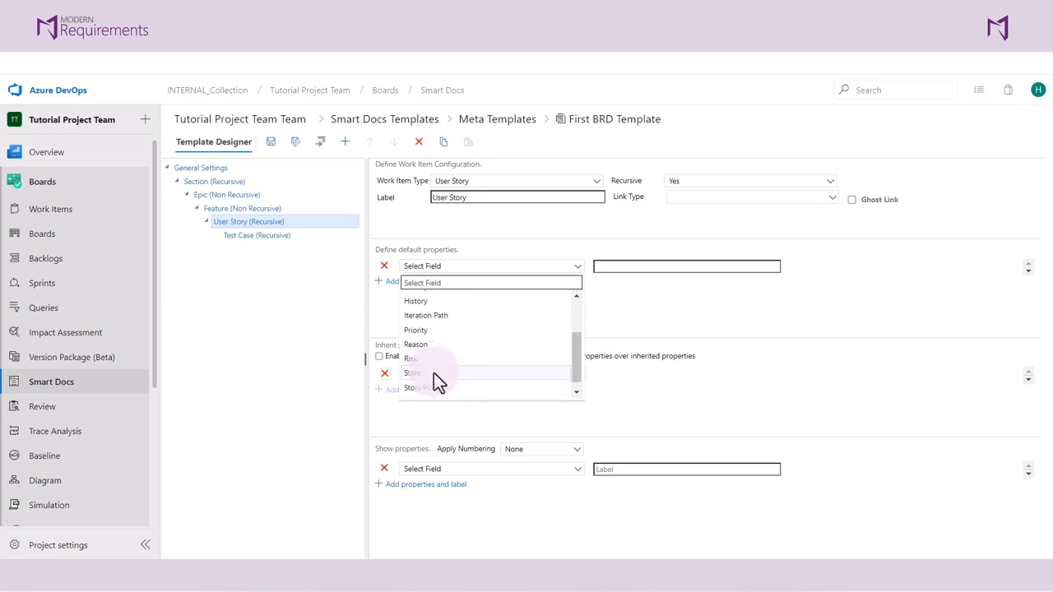
pyautogui.click(433, 335)
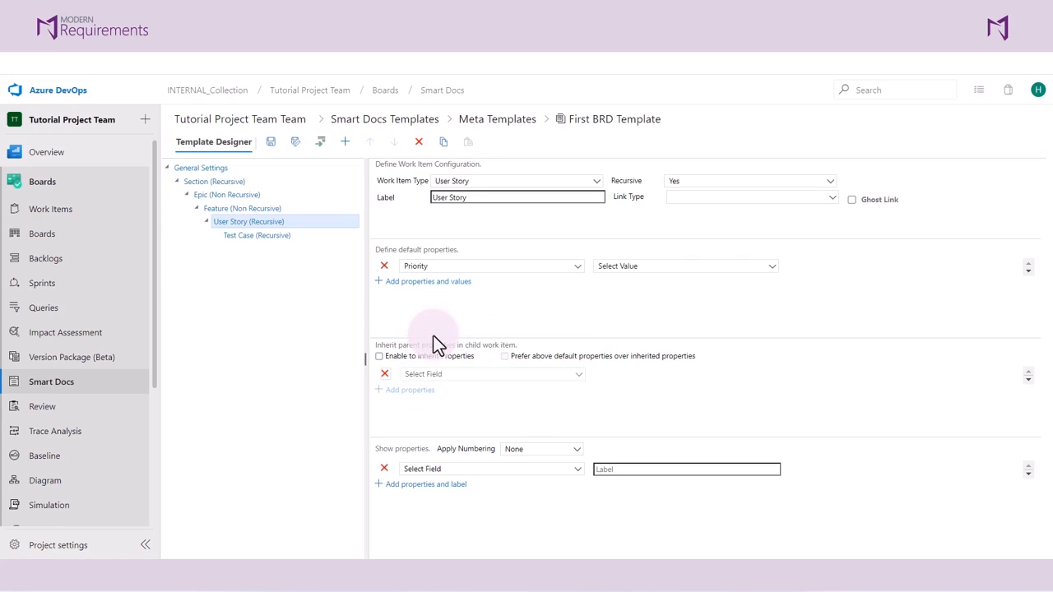
pyautogui.click(667, 266)
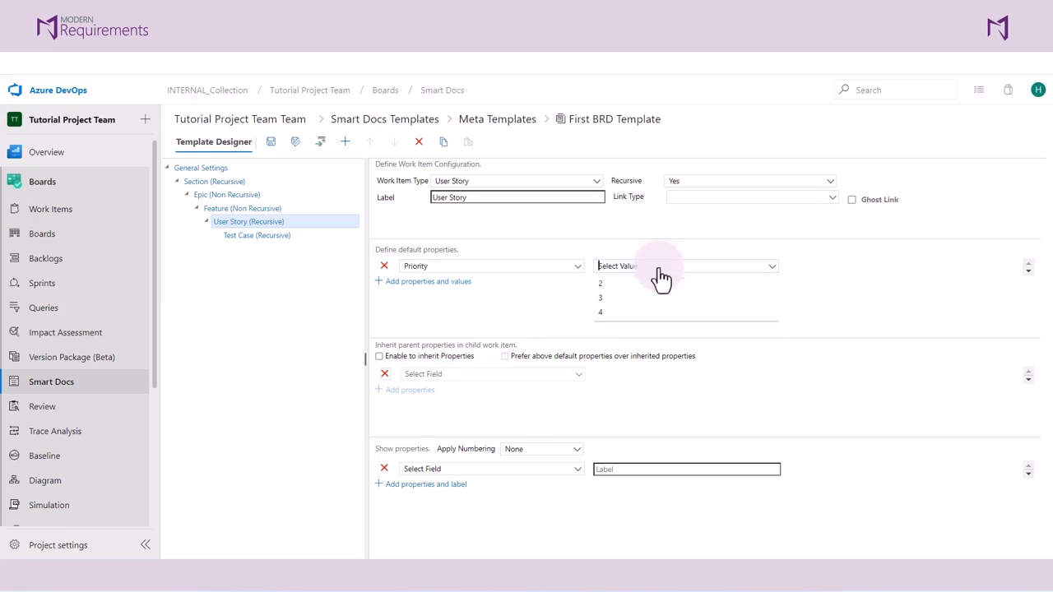
pyautogui.click(598, 328)
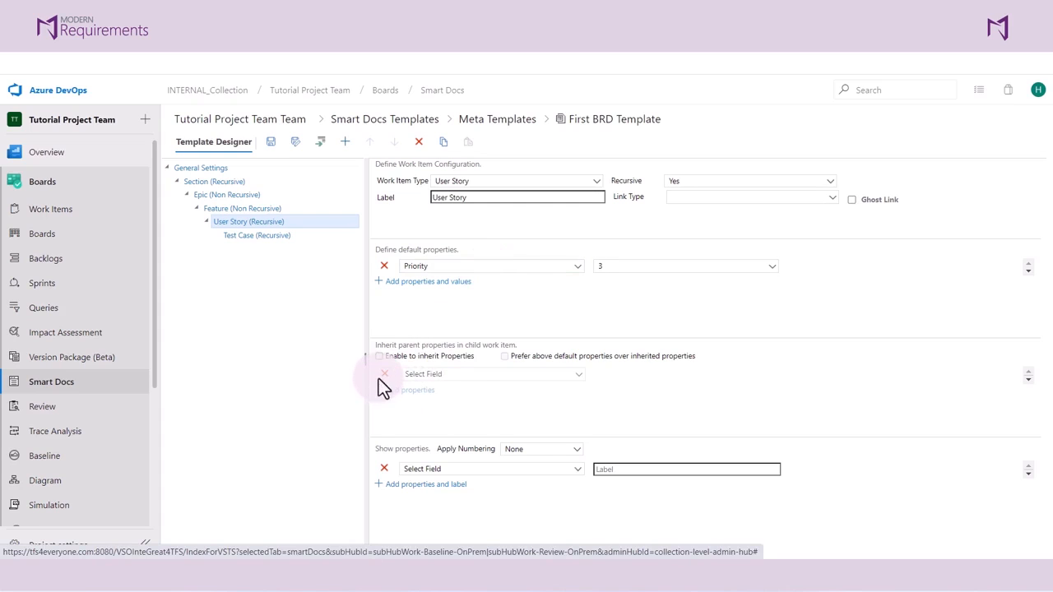
pyautogui.moveTo(522, 346); pyautogui.dragTo(373, 353)
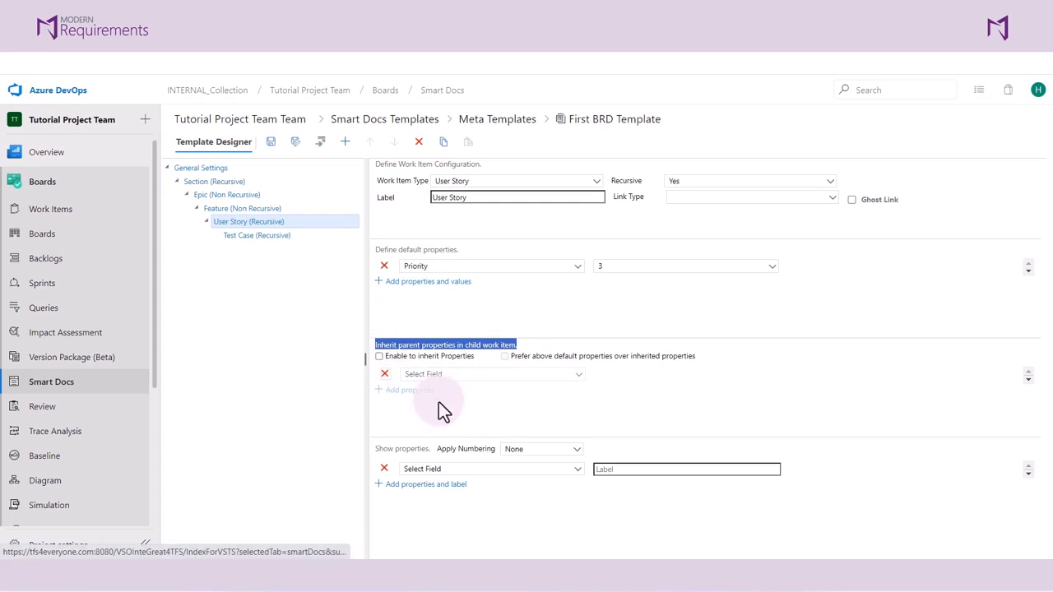
pyautogui.click(463, 403)
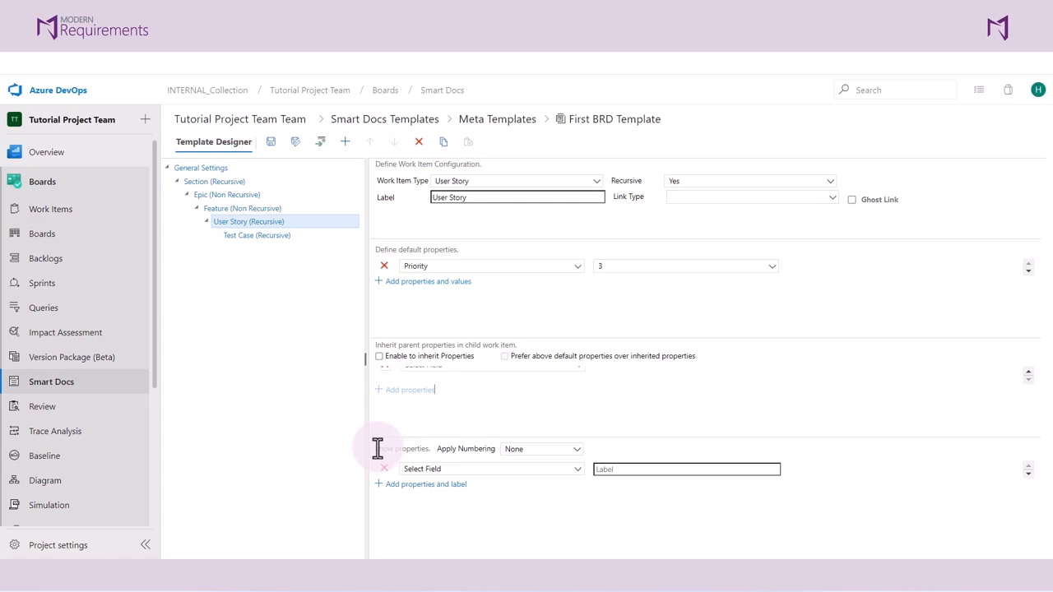
pyautogui.moveTo(378, 448); pyautogui.dragTo(427, 450)
pyautogui.click(579, 457)
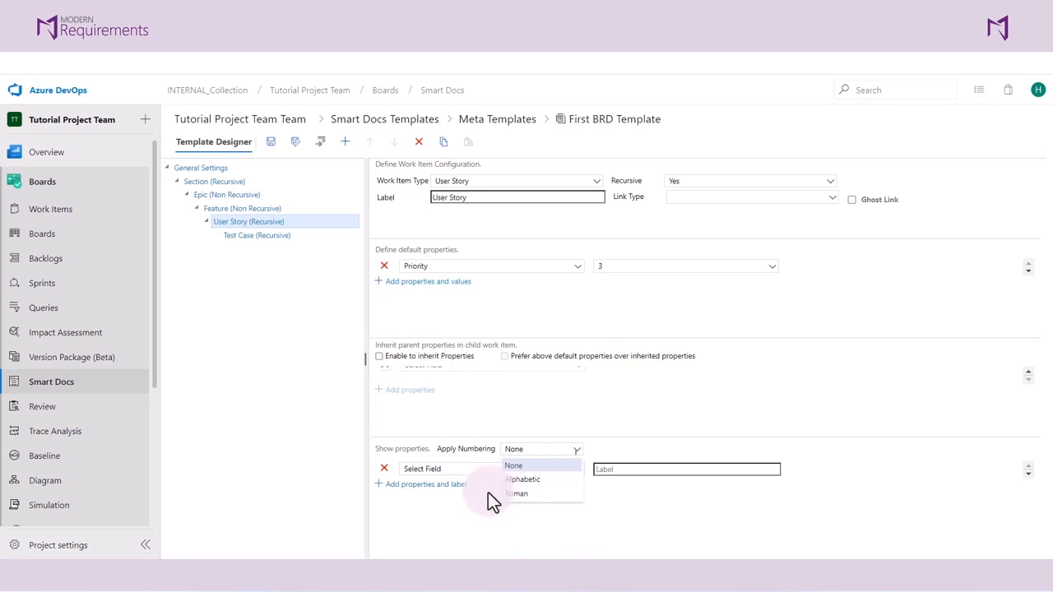
pyautogui.click(409, 511)
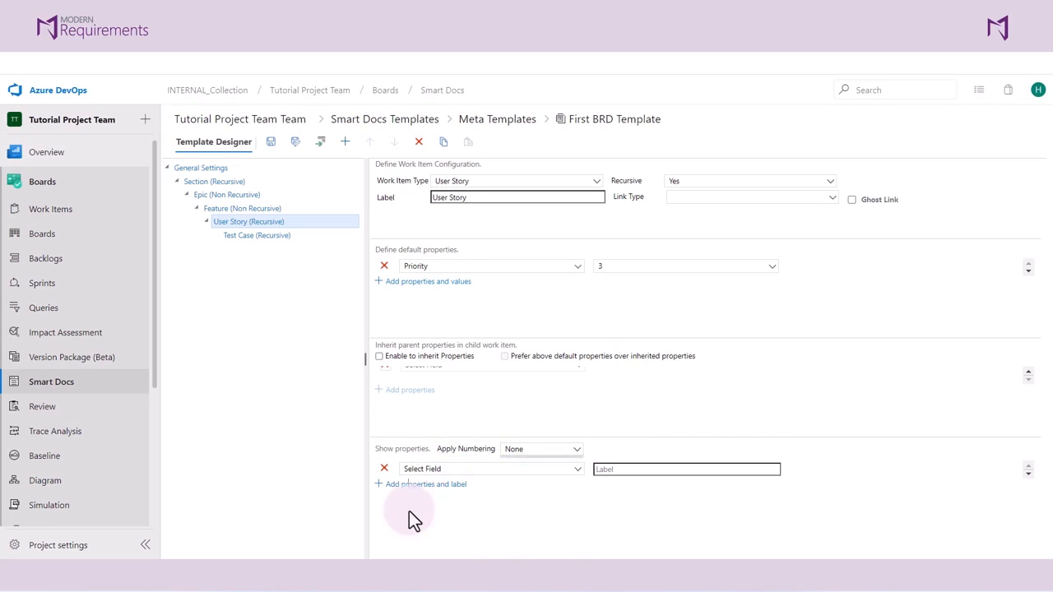
# Set Assigned To as a shown property for the User Story work item.
pyautogui.click(452, 472)
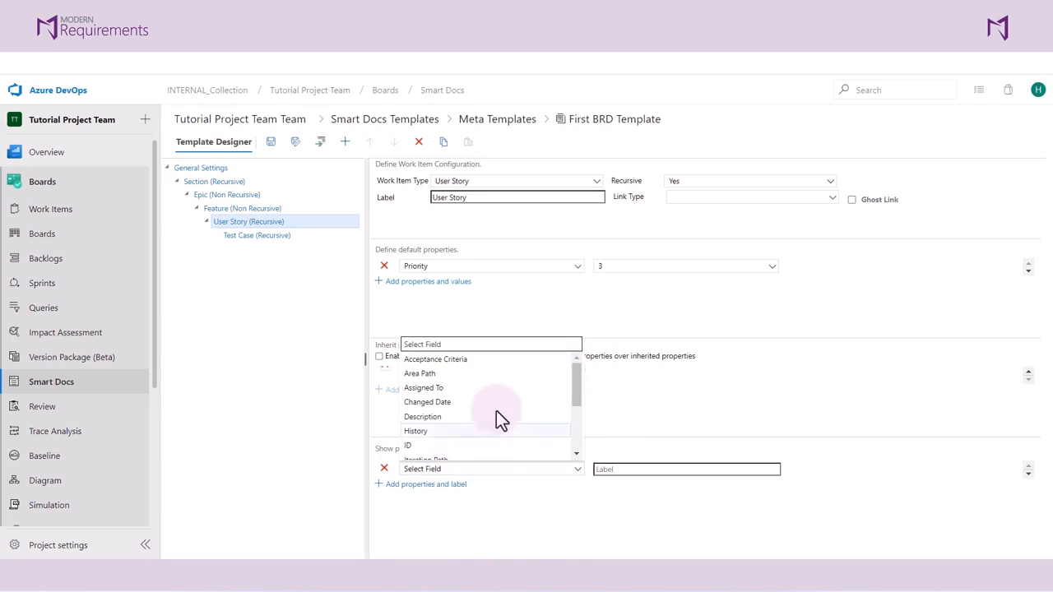
pyautogui.click(452, 391)
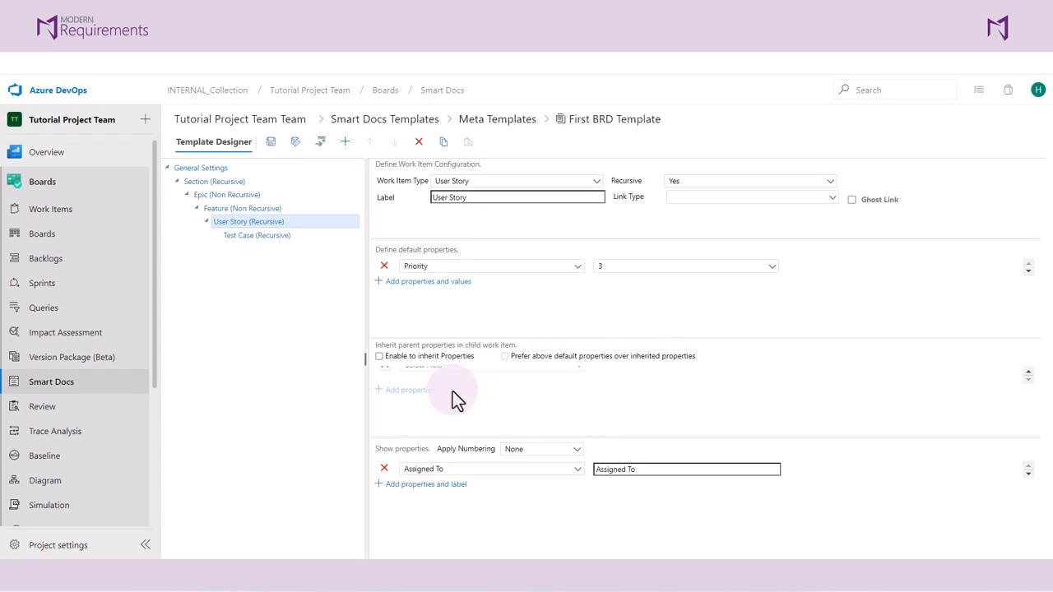